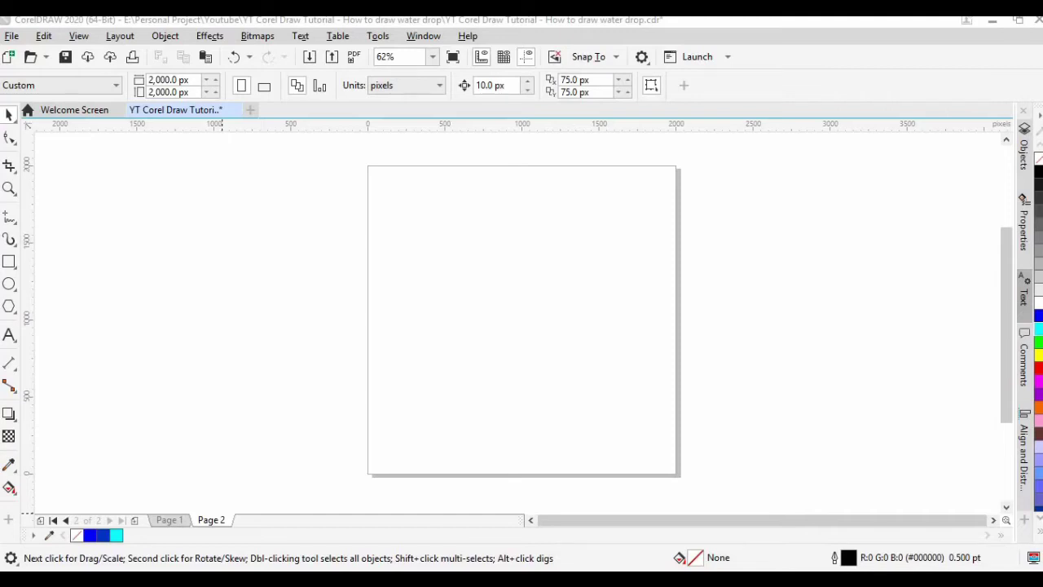
Step: Draw a circle about 980 px in diameter, fill it with blue #0034C4 and remove its outline
click(13, 286)
click(55, 285)
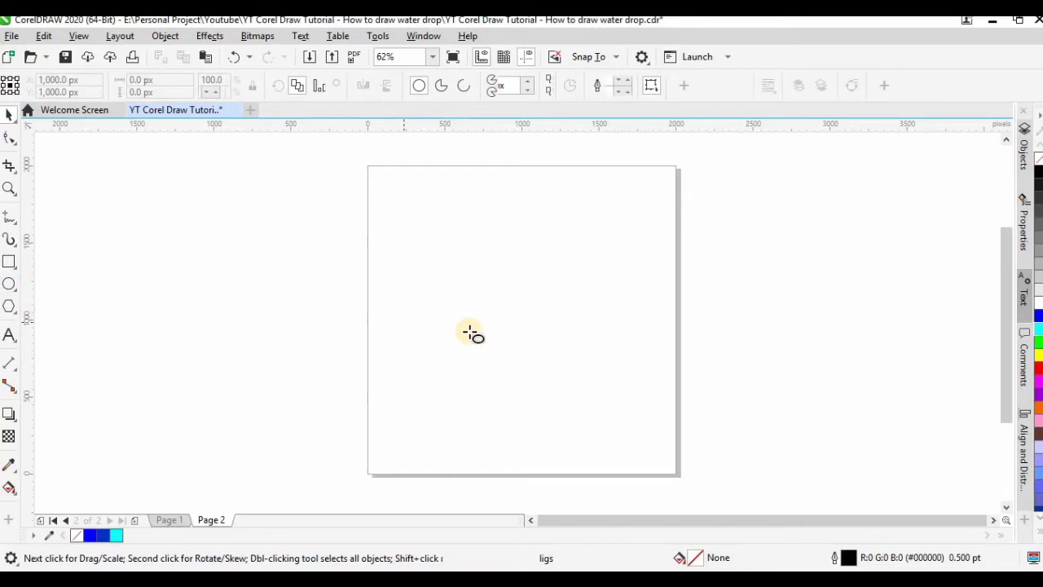
drag(431, 317, 587, 440)
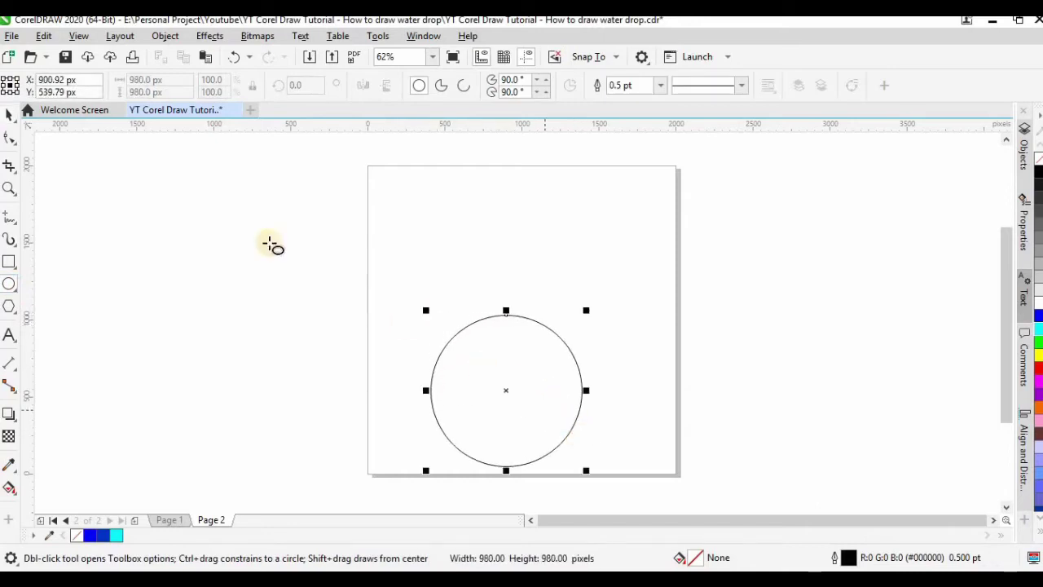
click(7, 114)
click(104, 536)
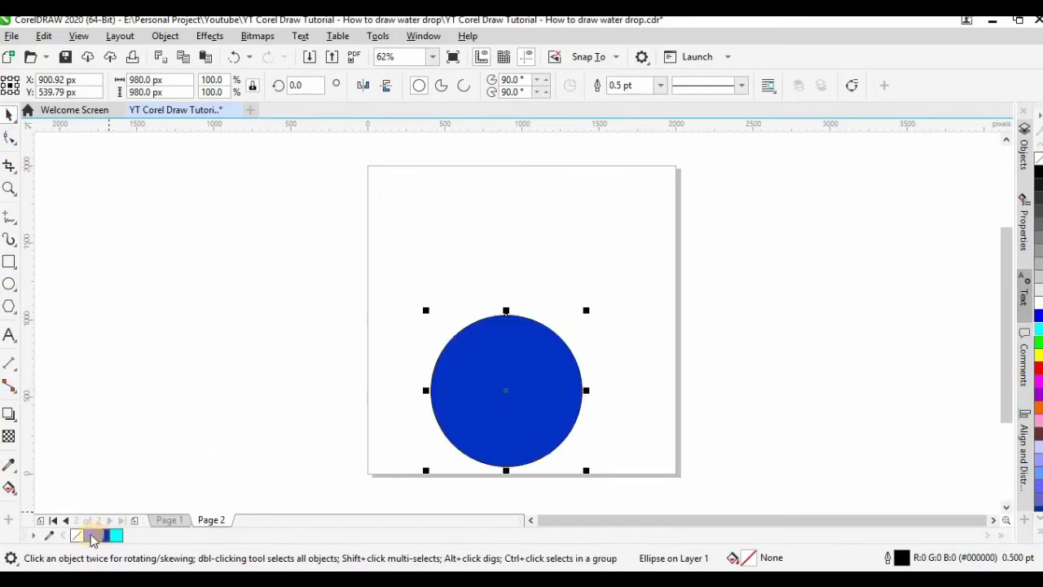
right_click(78, 535)
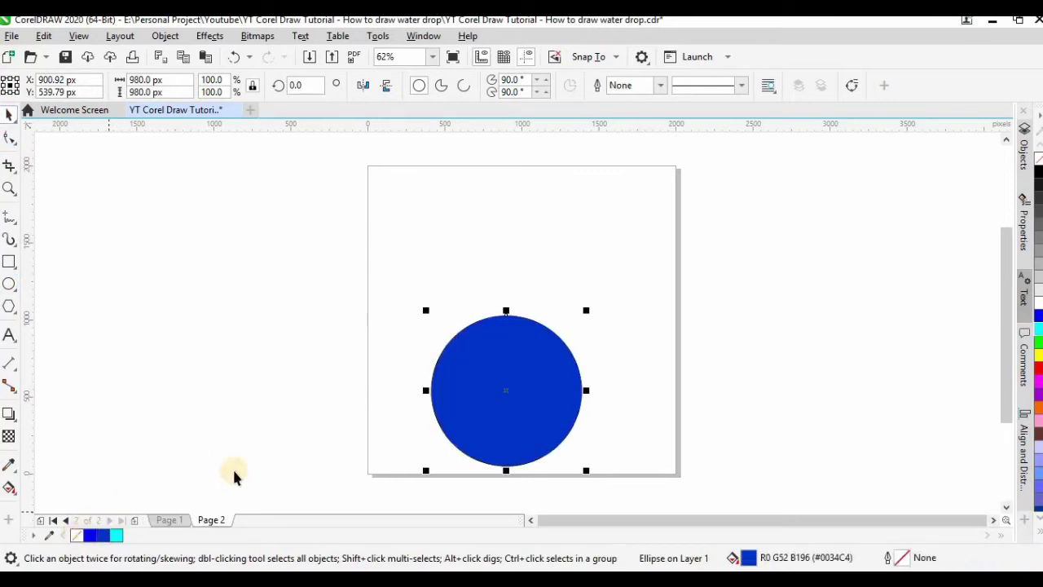
Step: Centre the blue circle on the page and move it straight down to a Y position of about 590 px
key(p)
drag(478, 356, 478, 418)
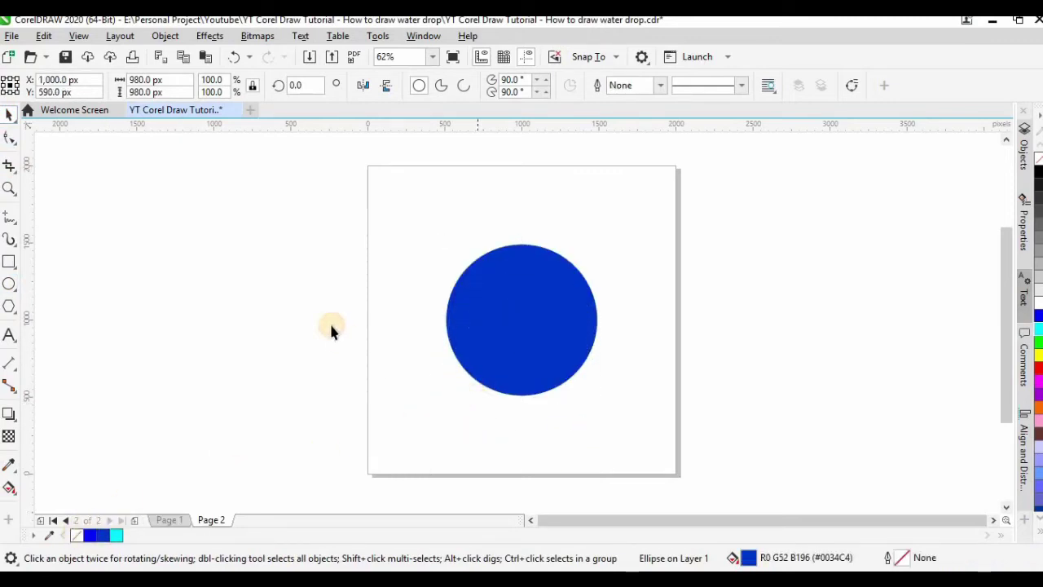
key(ctrl+z)
click(329, 329)
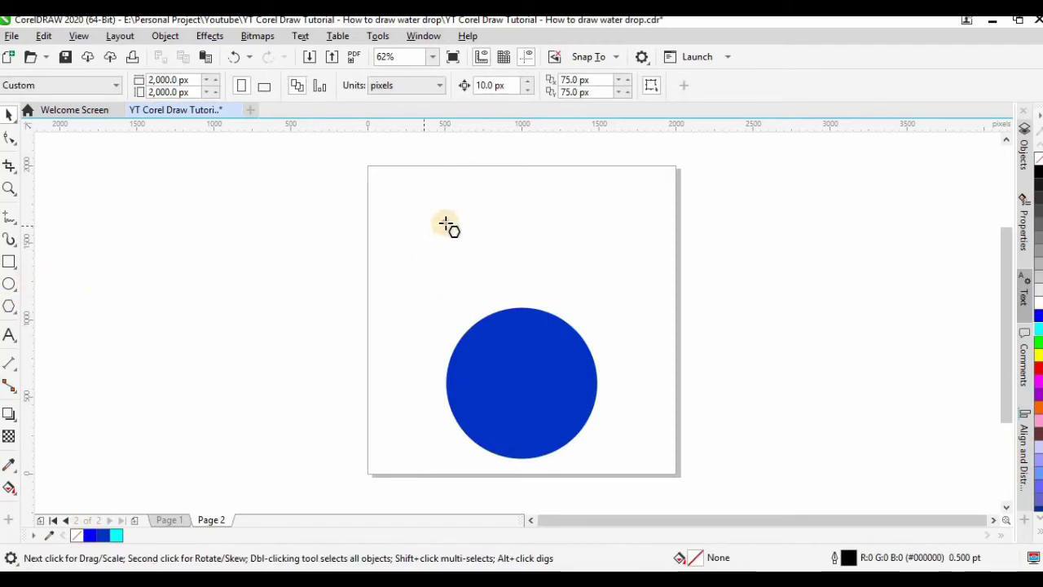
Step: Draw a triangle about 632 px wide and 548 px high above the circle, filled with the same blue and without an outline
drag(444, 224, 545, 335)
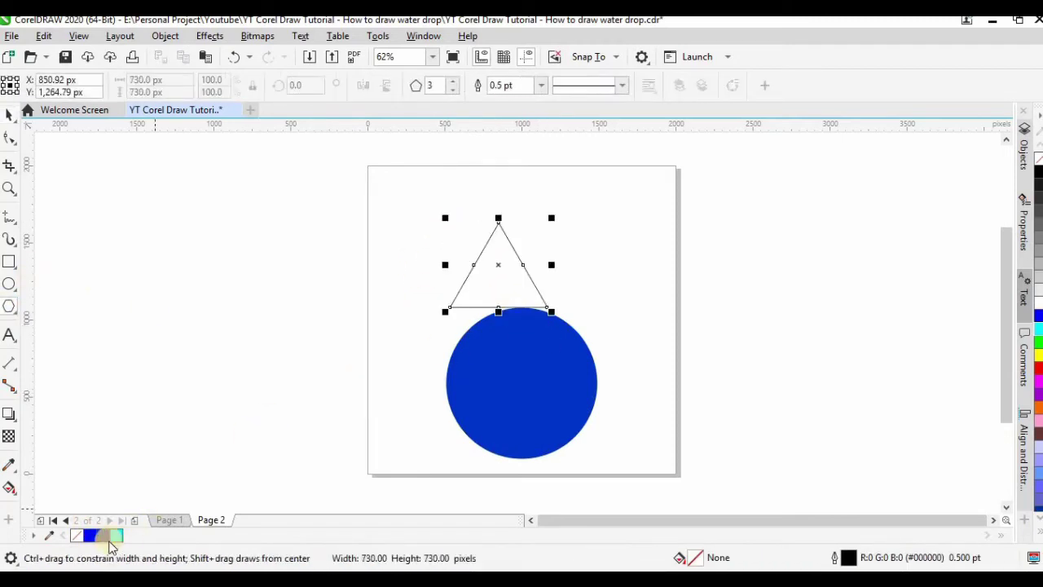
click(103, 536)
right_click(79, 536)
click(9, 115)
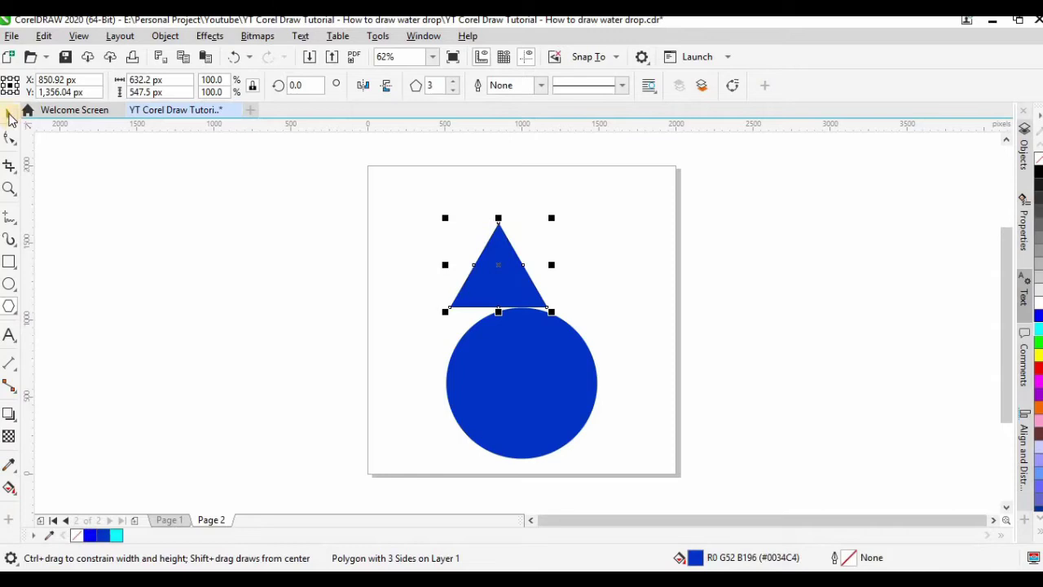
Step: Align the triangle and the circle on a common vertical centre line
shift+click(537, 356)
key(c)
click(721, 316)
Step: Move the triangle down over the circle and enlarge it so its sides meet the circle's edges in a drop shape
click(519, 270)
drag(521, 271, 521, 305)
drag(575, 256, 516, 240)
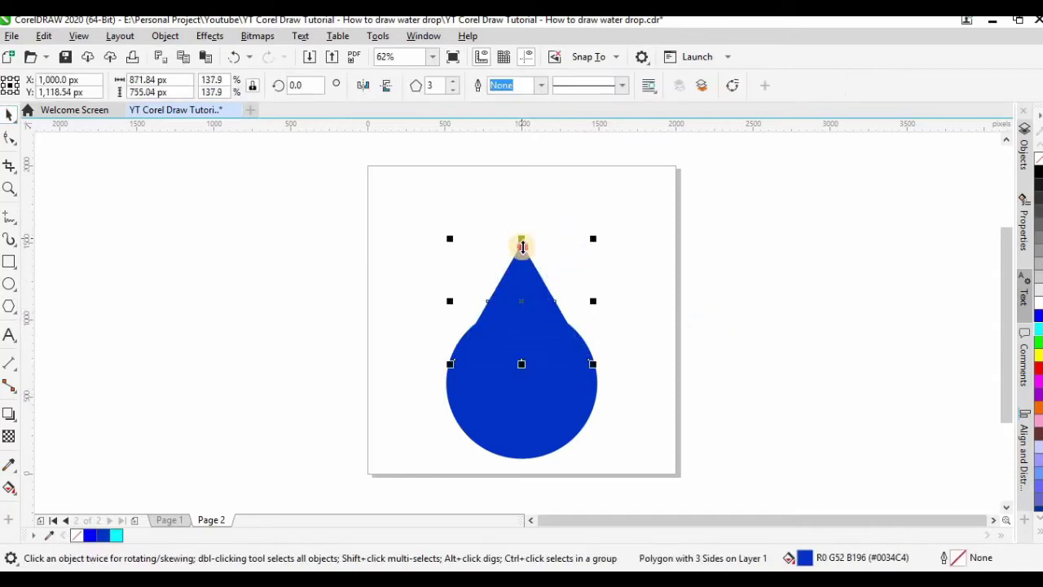
drag(508, 293, 511, 321)
Step: Weld the triangle and the circle into a single drop shape
click(510, 398)
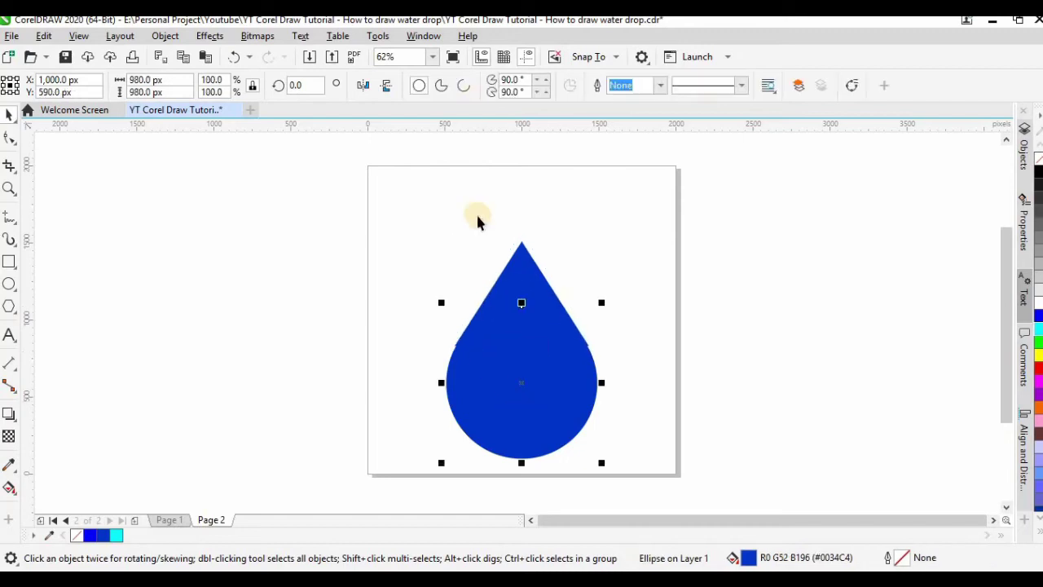
key(ctrl+a)
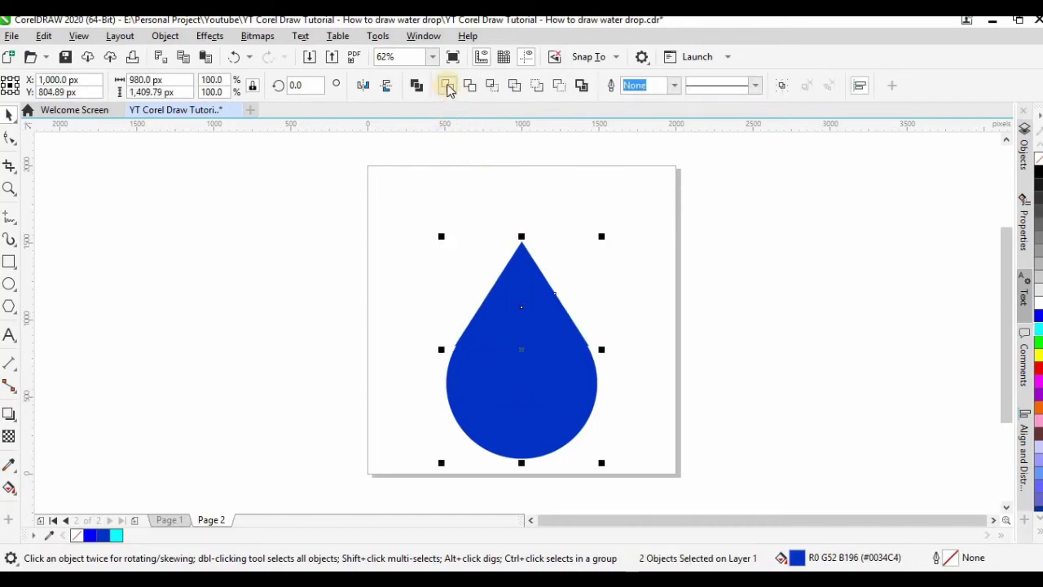
click(446, 87)
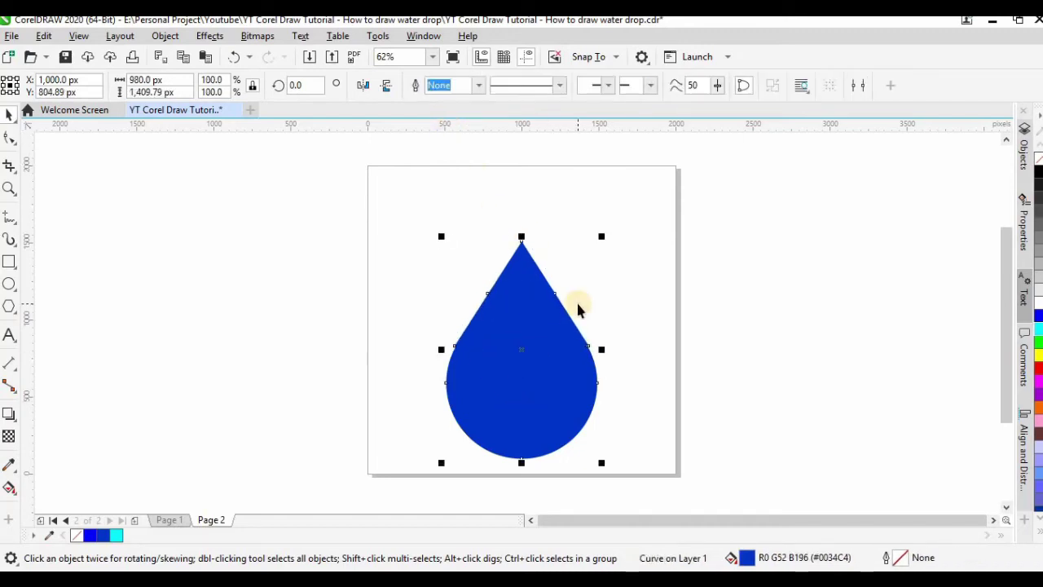
Step: Delete the nodes where the straight sides meet the round part to smooth the drop, and centre it on the page
click(9, 139)
drag(448, 328, 611, 368)
key(Delete)
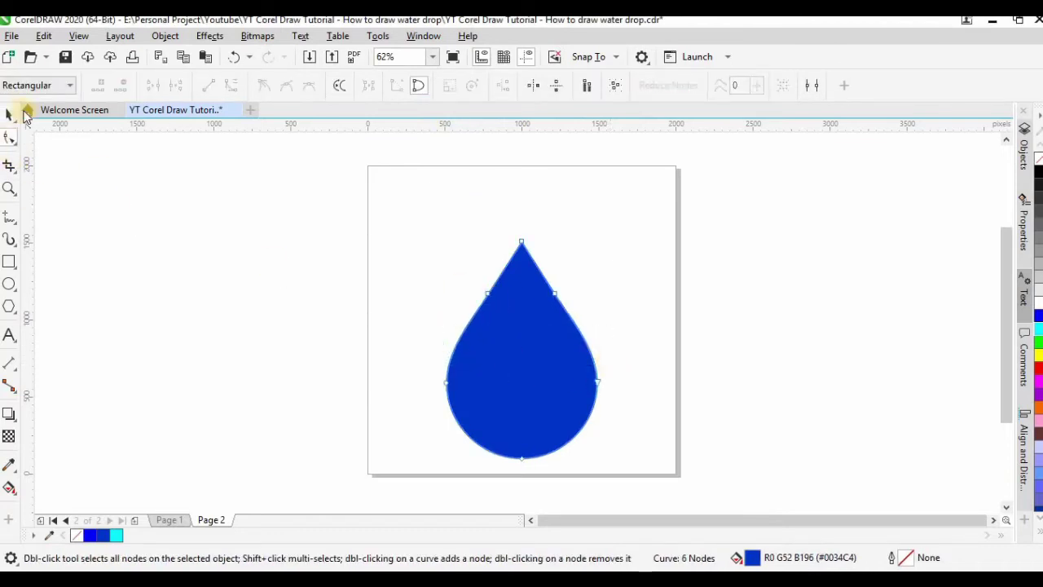
click(9, 114)
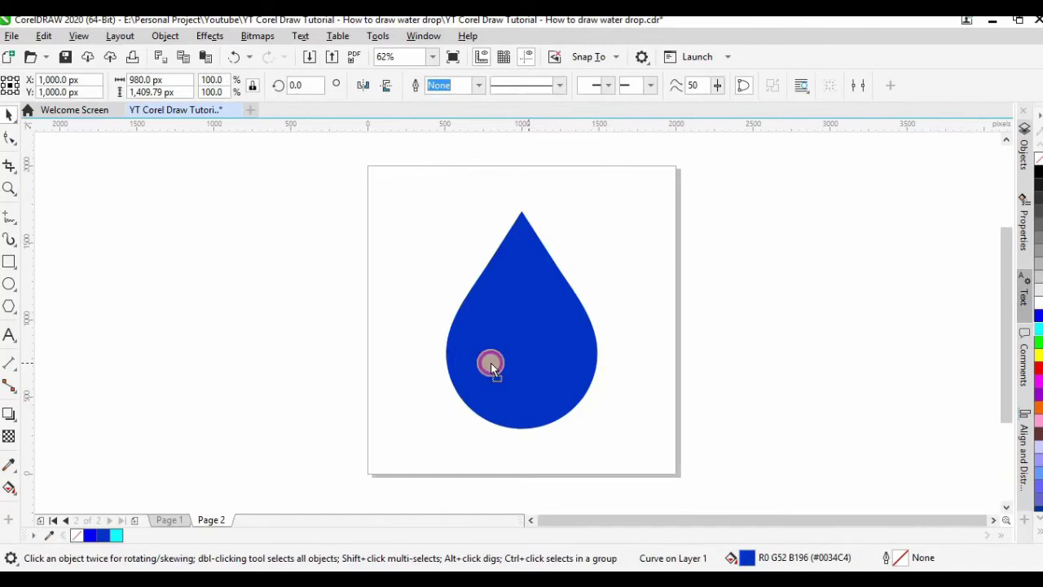
Step: Place a duplicate of the drop beside the original and fill it with cyan #00FFFF
drag(490, 363, 324, 366)
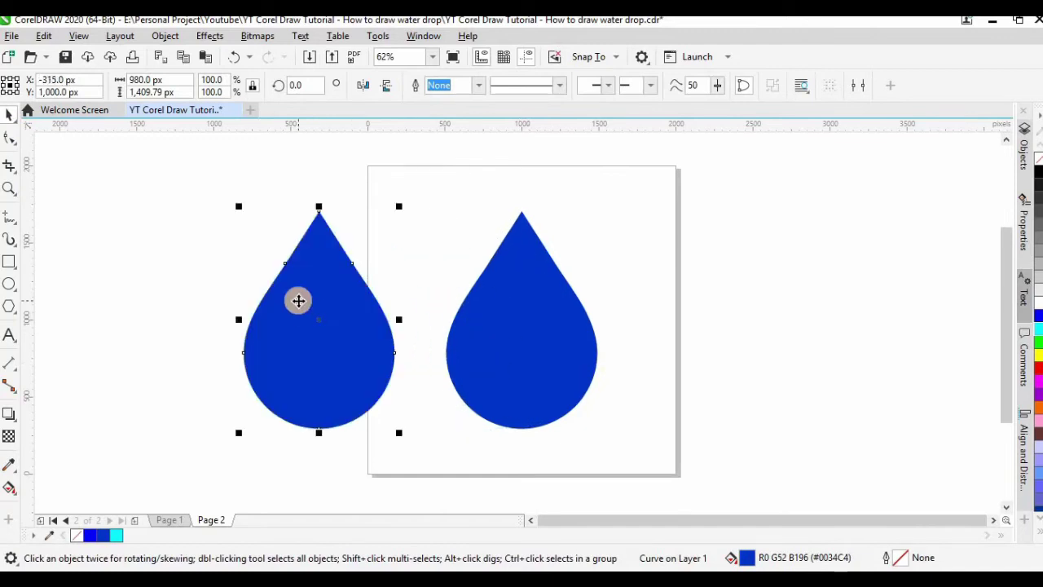
click(121, 535)
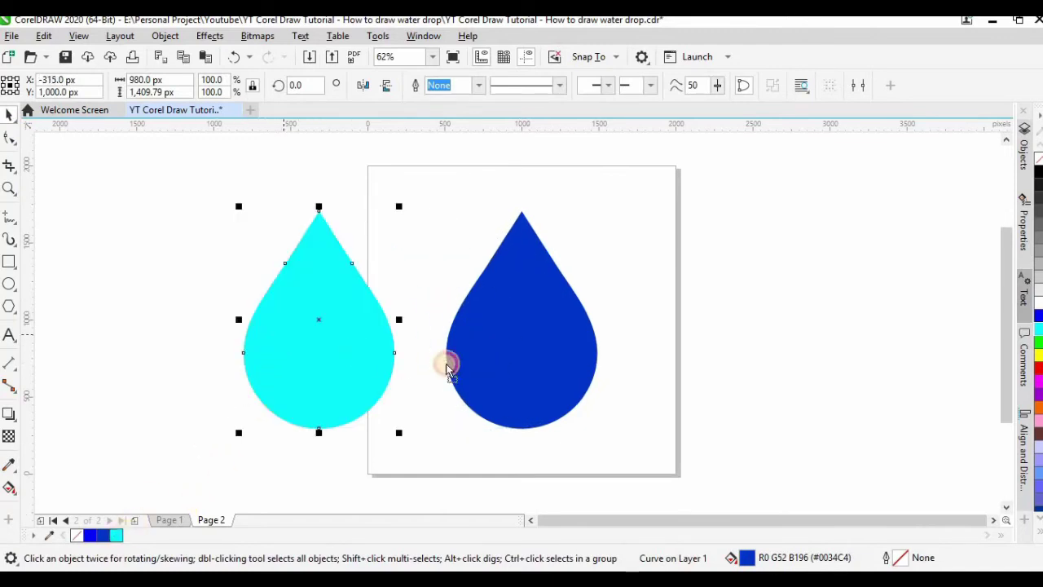
Step: Place the cyan drop over the blue one, scale it to about 853 by 1,228 px and centre it inside
mouse_move(489, 334)
mouse_down()
mouse_move(500, 366)
mouse_move(503, 326)
mouse_move(502, 340)
mouse_up()
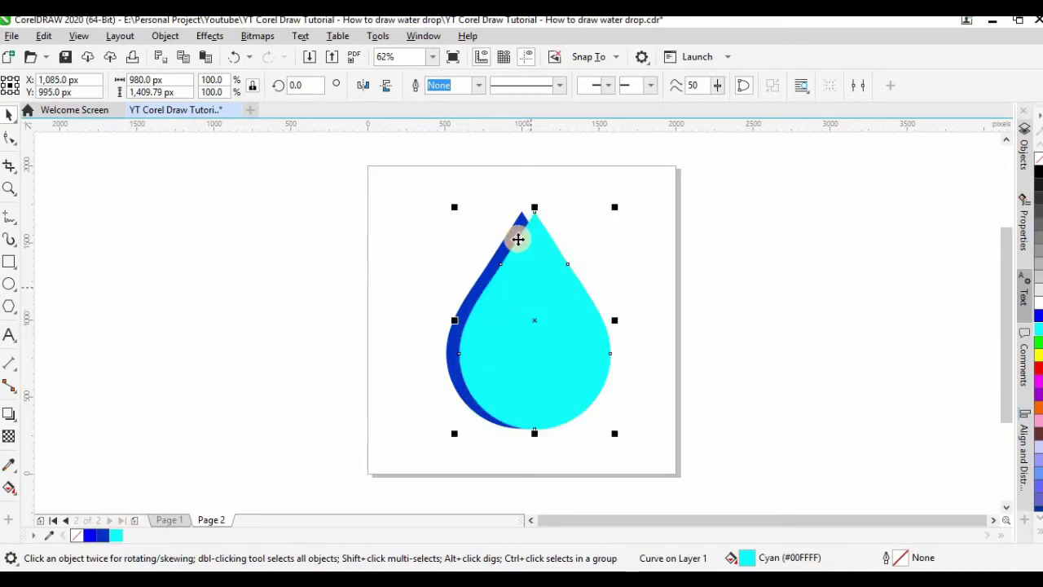
drag(614, 436, 593, 404)
mouse_move(536, 302)
mouse_down()
mouse_move(534, 322)
mouse_move(533, 284)
mouse_up()
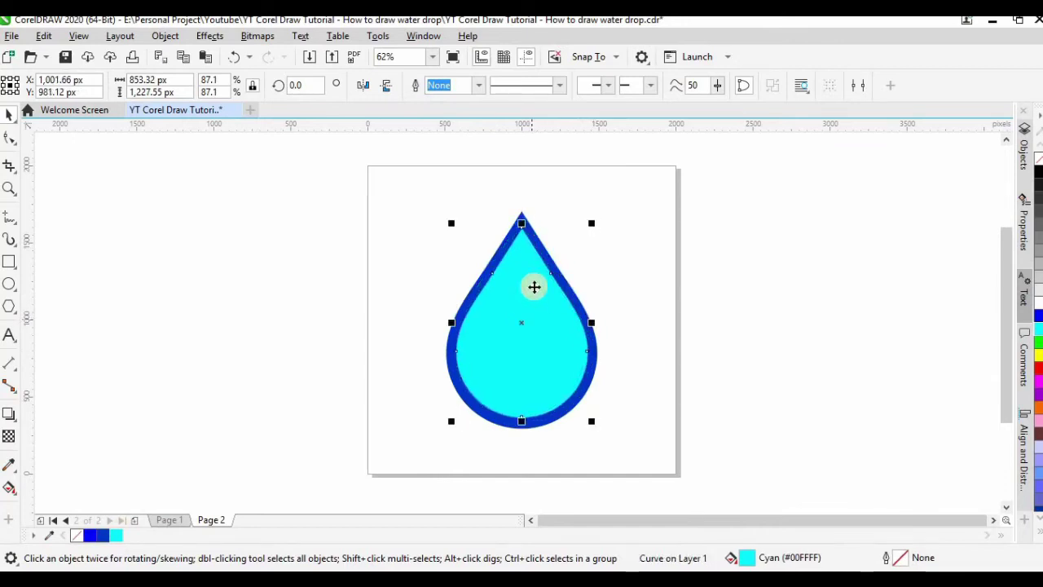
Step: Remove the two nodes on the cyan drop's right side and add a node on its lower-left edge
click(12, 138)
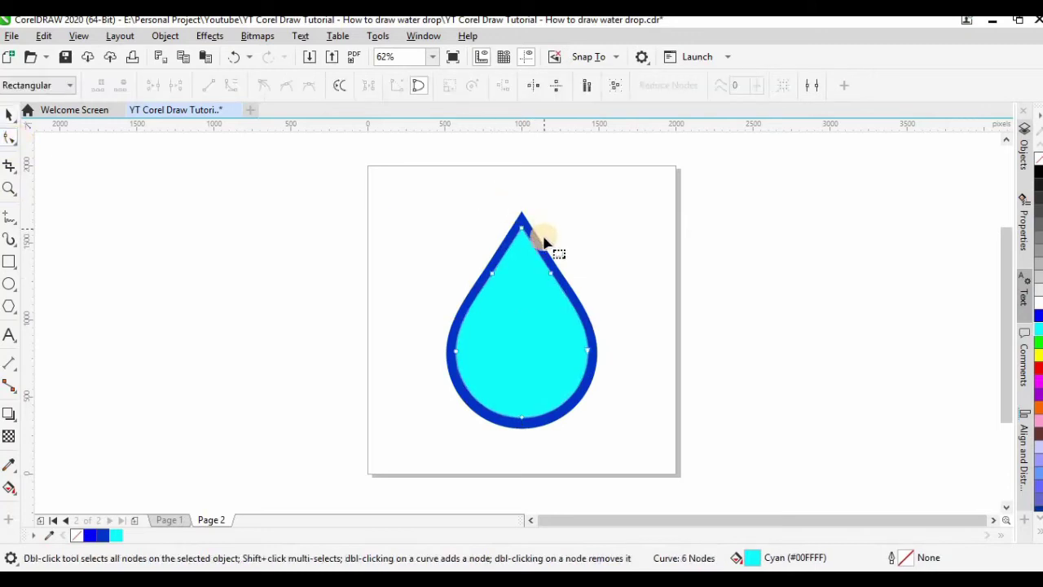
double_click(550, 277)
double_click(492, 411)
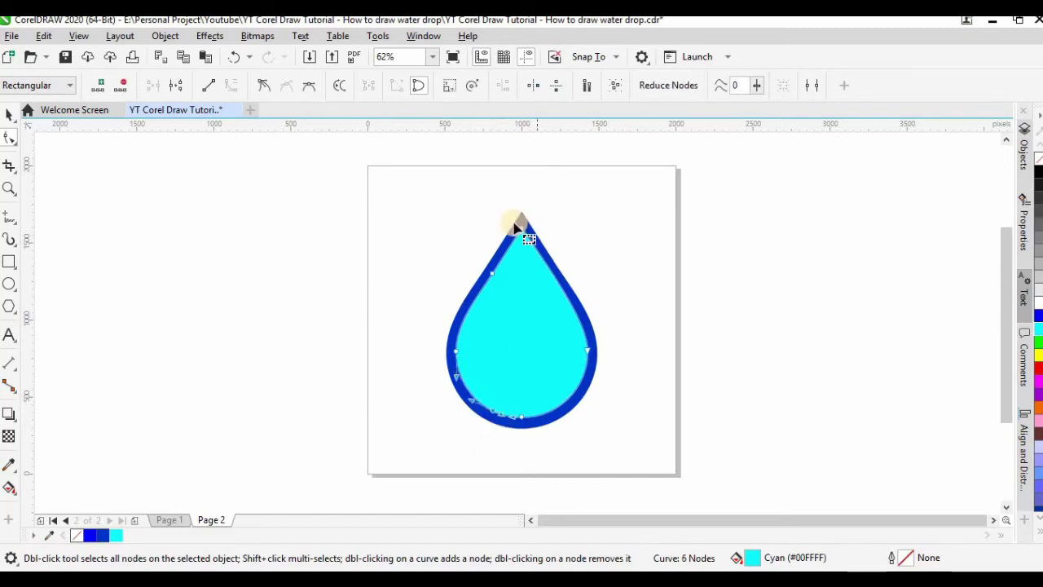
double_click(588, 352)
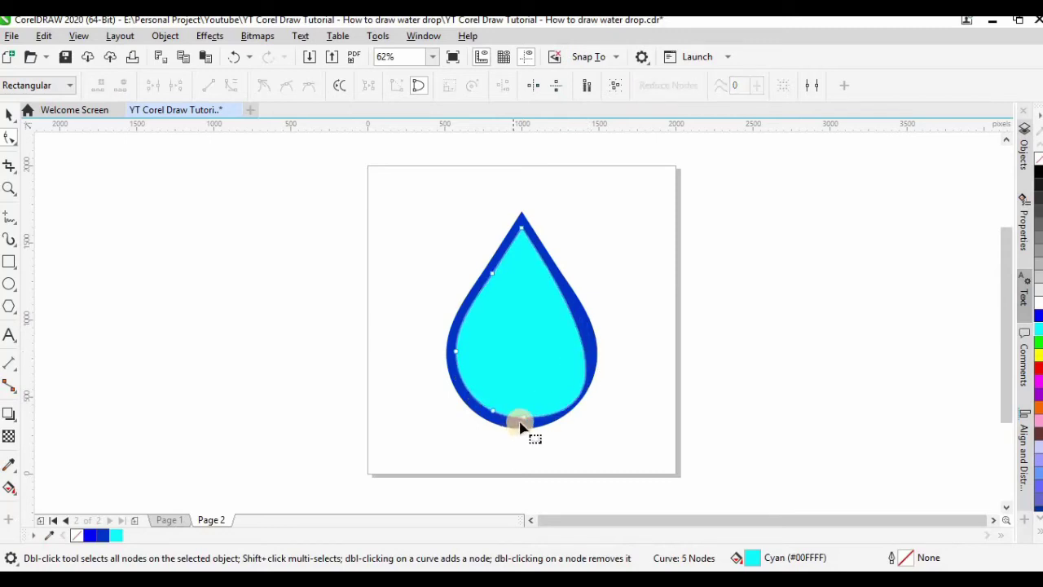
Step: Move the cyan shape's bottom node up and inward to form a narrower highlight with a smoothly curved right edge
drag(526, 422, 555, 286)
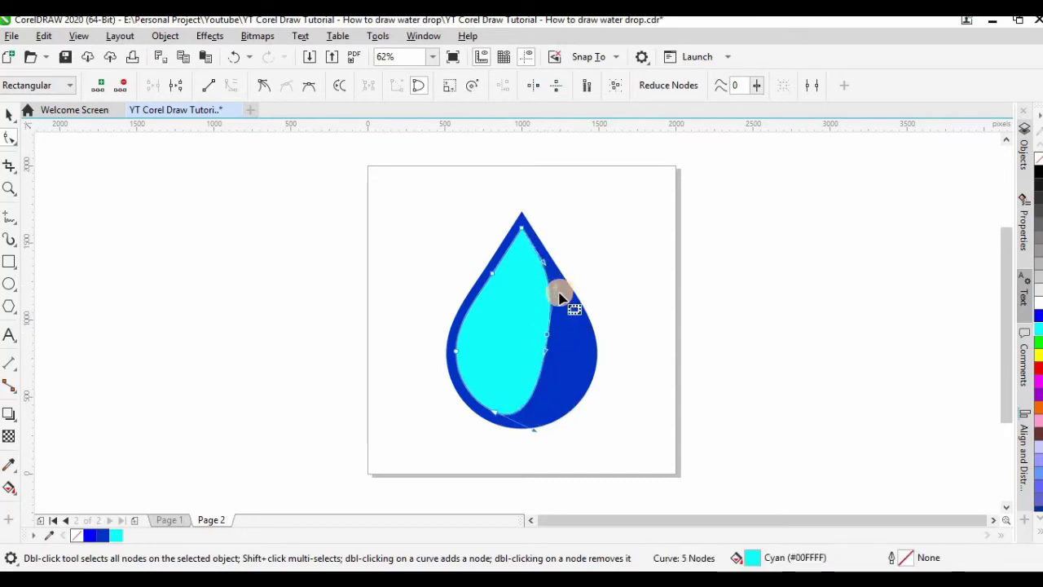
key(ctrl+z)
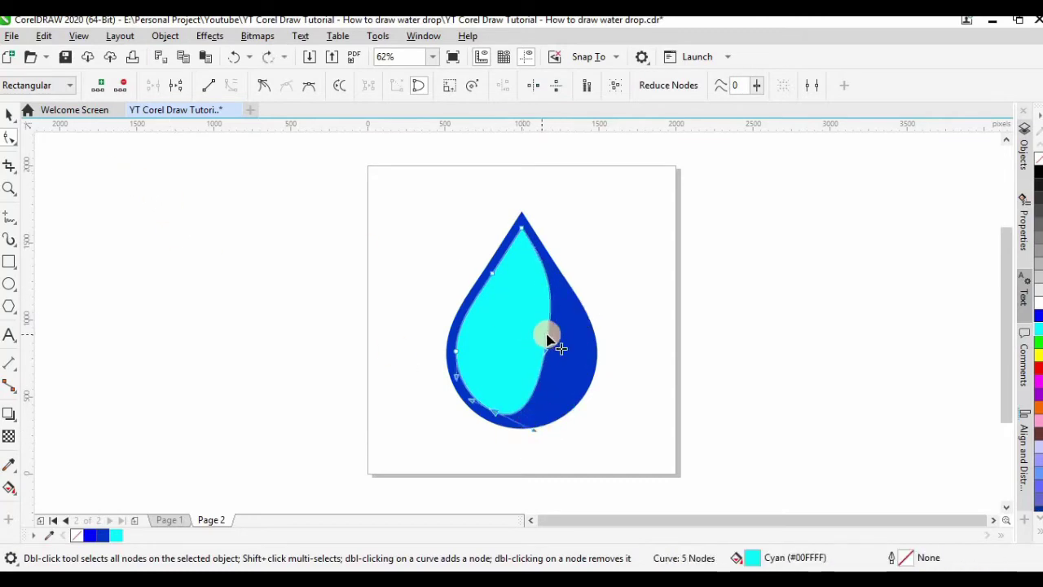
mouse_move(548, 334)
mouse_down()
mouse_move(551, 361)
mouse_move(560, 328)
mouse_up()
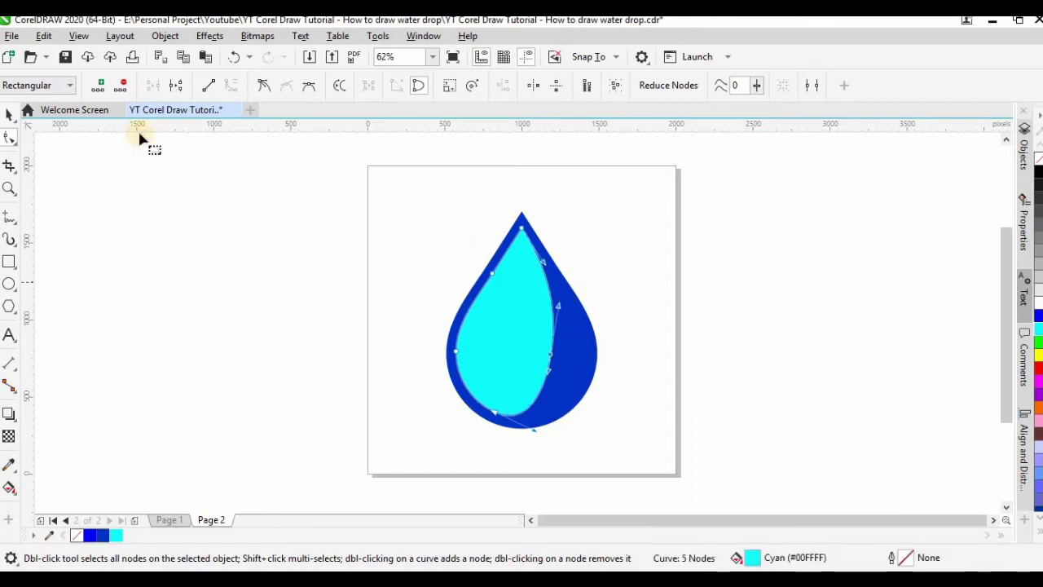
Step: Give the outer drop a fountain fill from blue #1F5BFF at the bottom to white at the tip
click(8, 117)
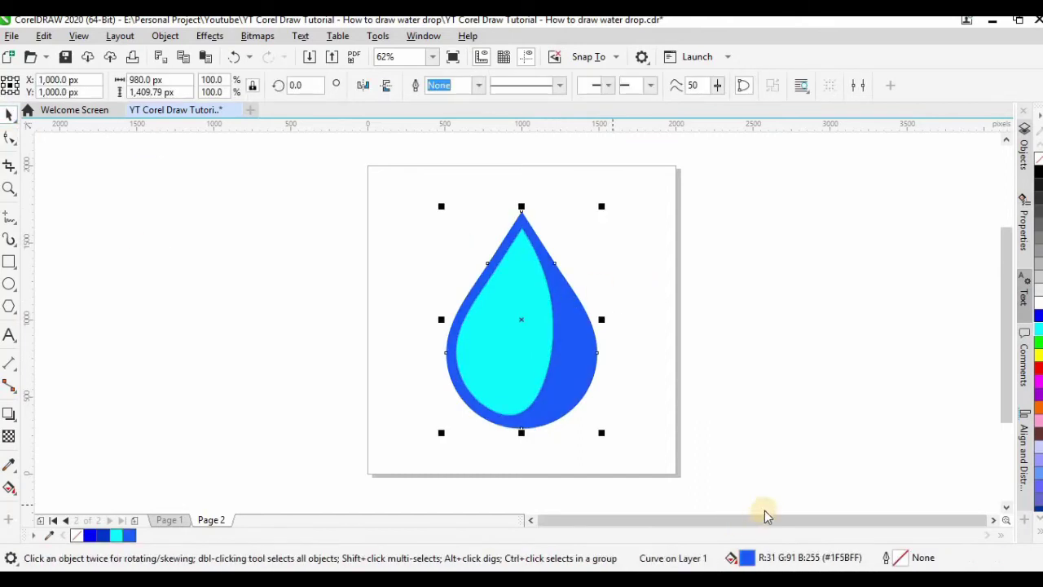
double_click(800, 556)
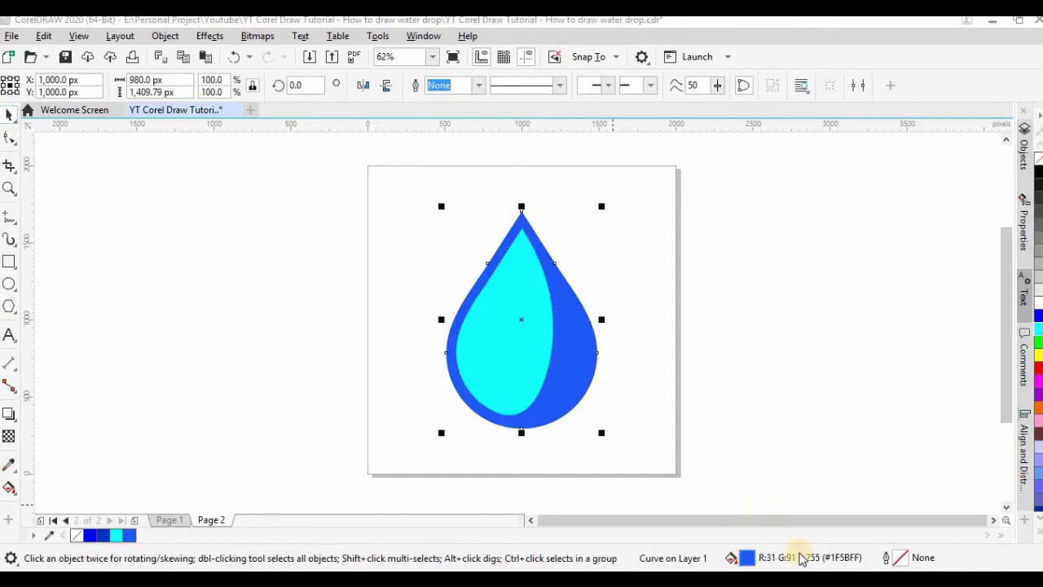
click(351, 106)
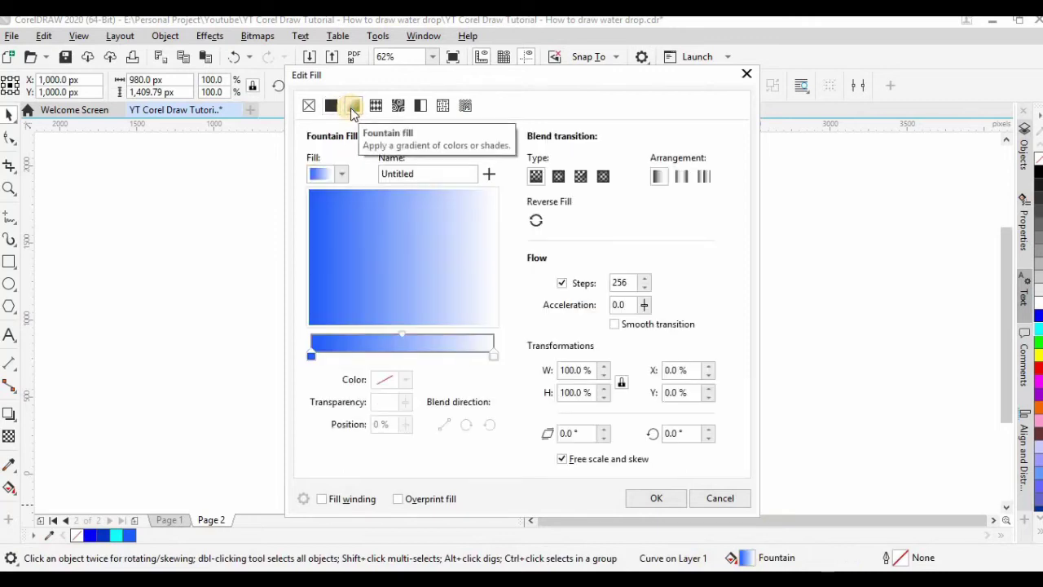
click(674, 432)
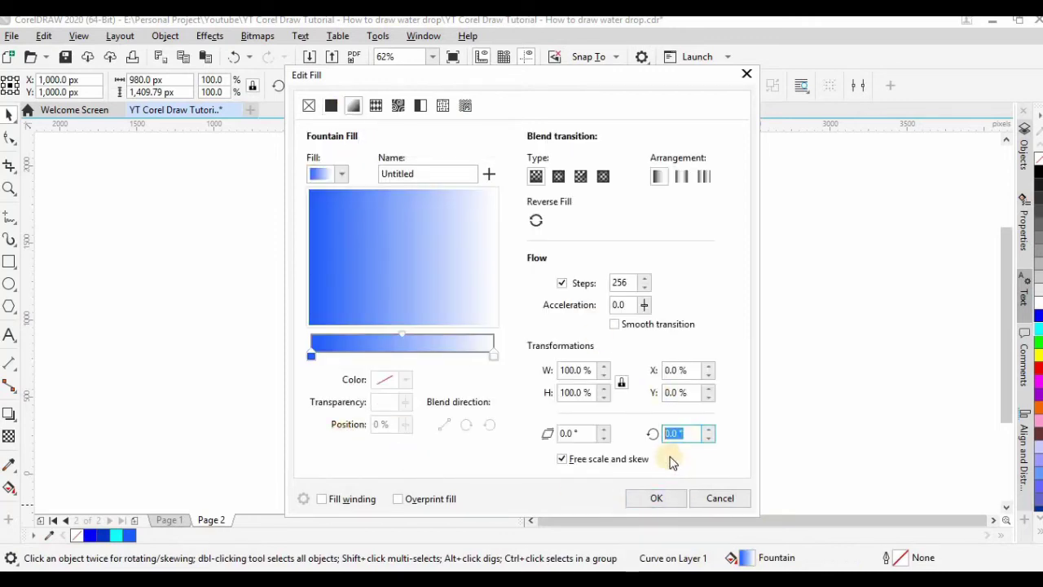
click(668, 497)
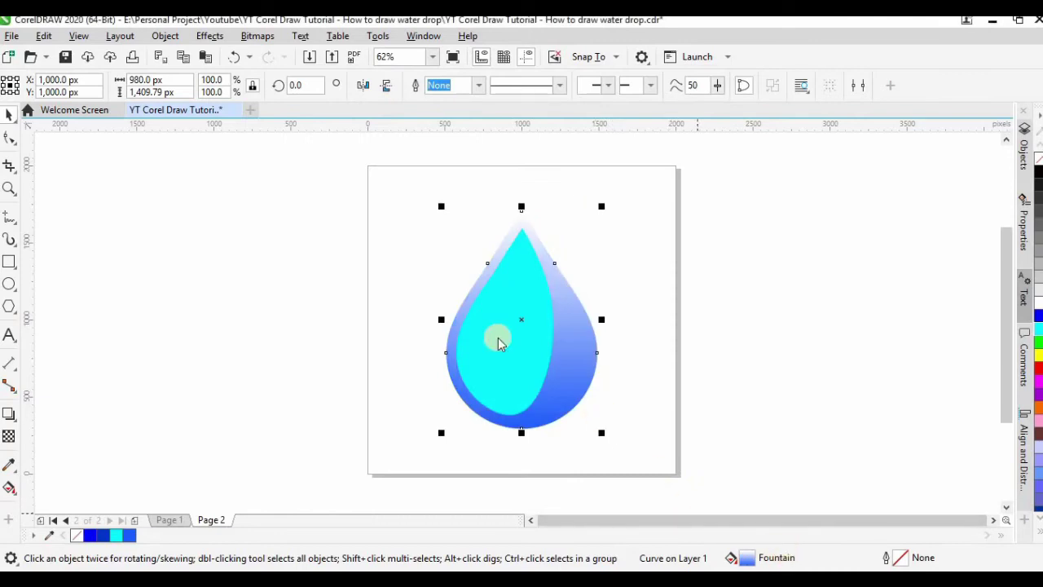
Step: Reopen the outer drop's fountain fill and set its rotation to 90°
key(F11)
drag(686, 434, 524, 433)
text(60)
text(90)
click(677, 391)
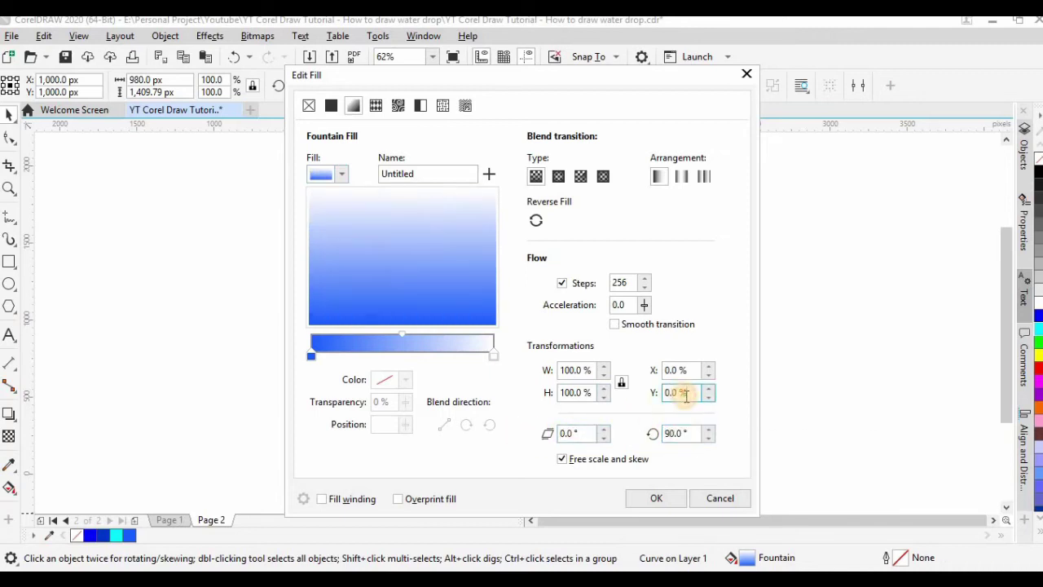
Step: Change the gradient's white end colour to #00D9FF, set the midpoint to 49% and apply the fill
click(494, 355)
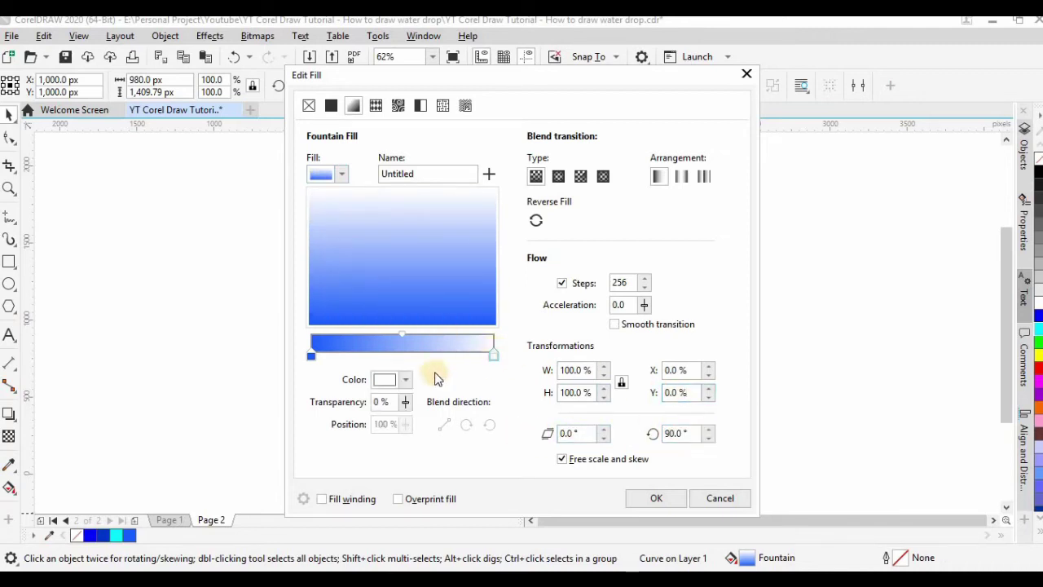
click(405, 379)
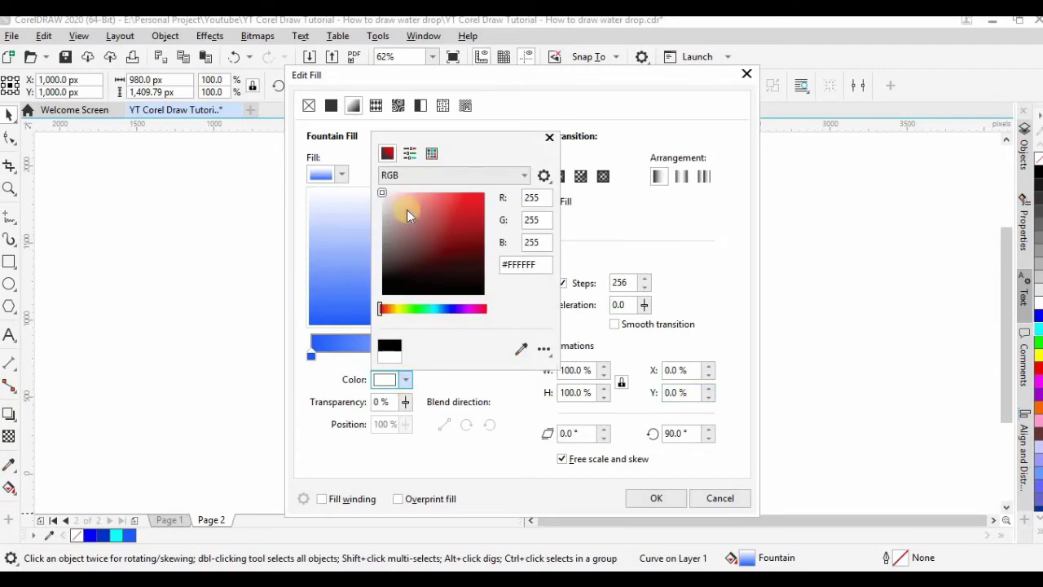
click(436, 308)
click(484, 194)
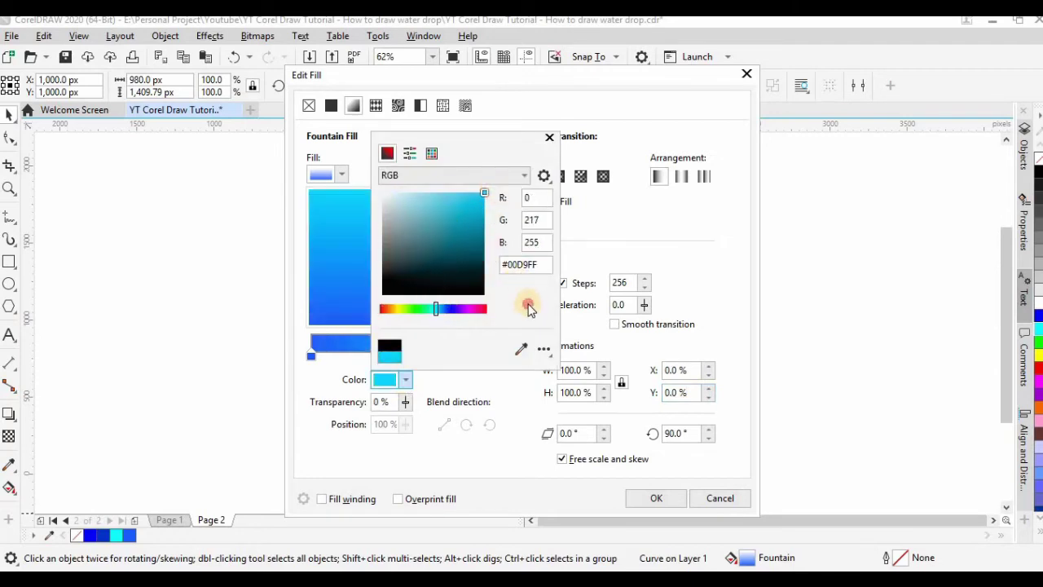
click(506, 407)
mouse_move(403, 333)
mouse_down()
mouse_move(427, 332)
mouse_move(383, 331)
mouse_move(402, 330)
mouse_up()
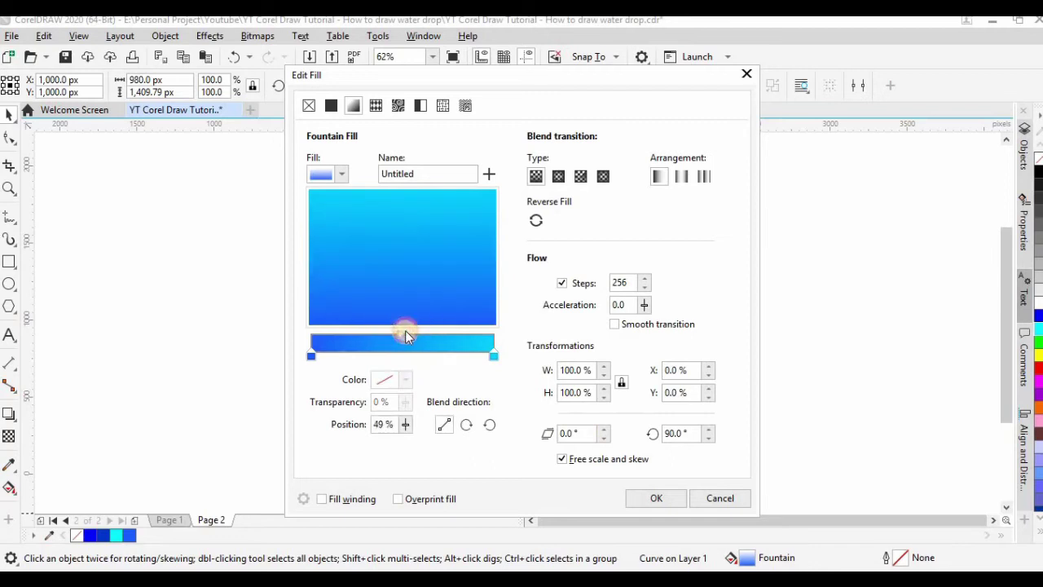
click(657, 497)
Step: Give the cyan inner highlight shape a fountain fill and set its rotation to 90°
click(530, 366)
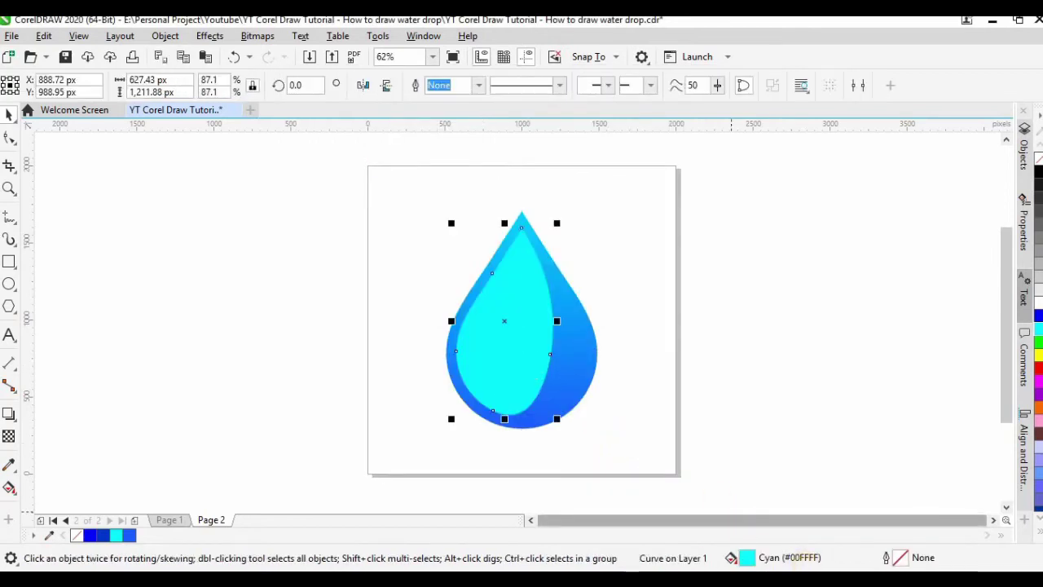
double_click(797, 562)
click(353, 105)
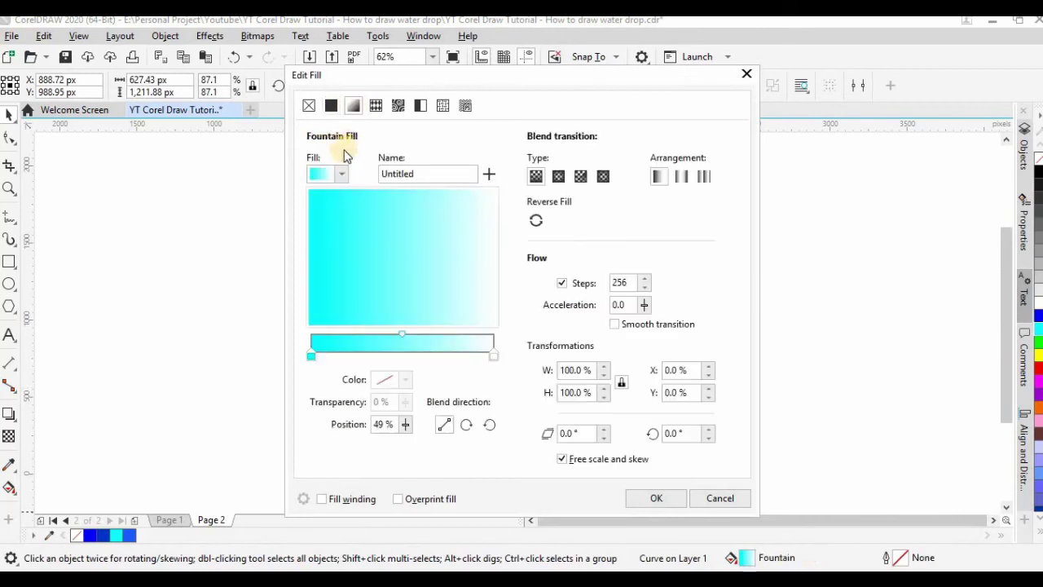
double_click(684, 439)
text(90)
click(691, 384)
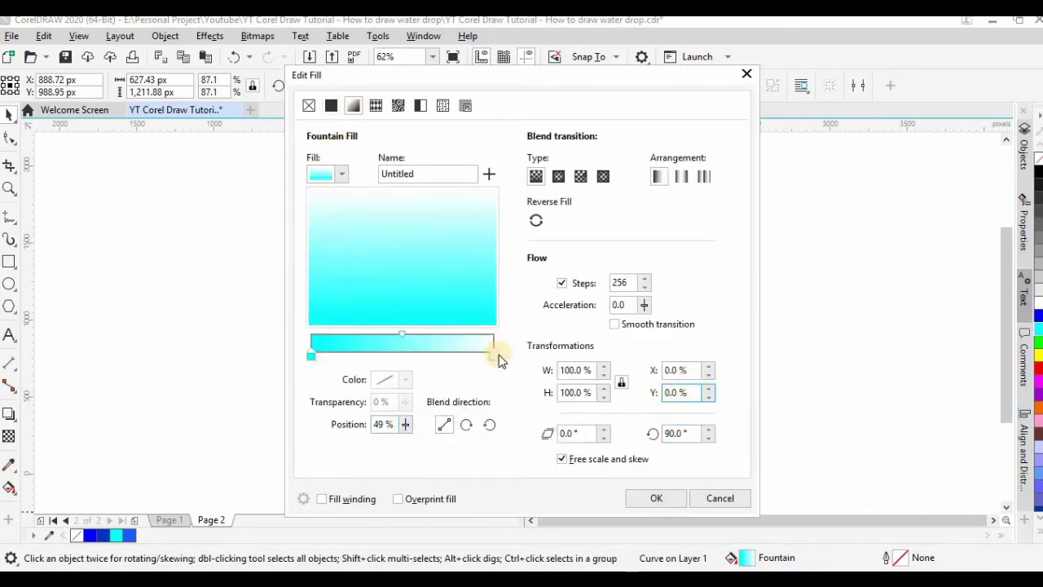
Step: Set the highlight gradient's cyan start colour to a mid blue sampled from the outer drop's left edge
click(313, 355)
drag(404, 75, 636, 81)
click(637, 385)
click(752, 378)
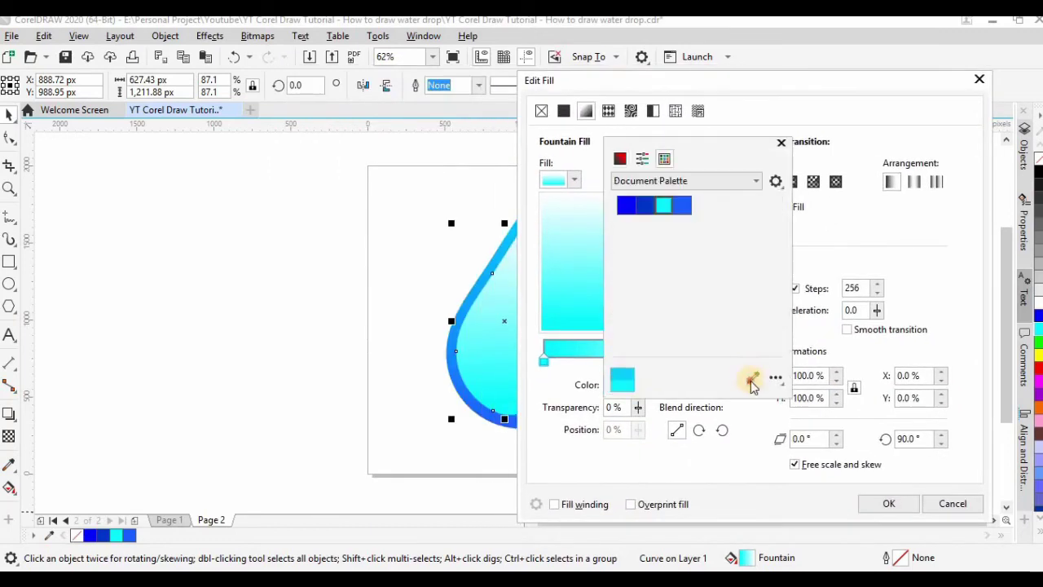
click(455, 338)
Step: Change the highlight gradient's white end colour to light blue #7AE2FF, starting from a colour sampled near the drop's tip, and apply the fill
click(747, 405)
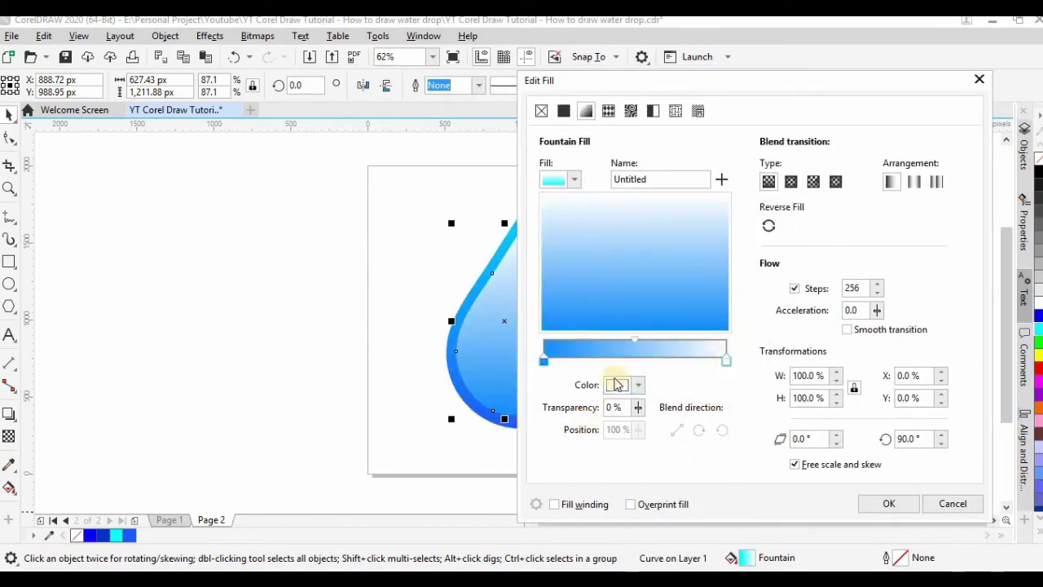
click(640, 385)
click(346, 120)
click(752, 358)
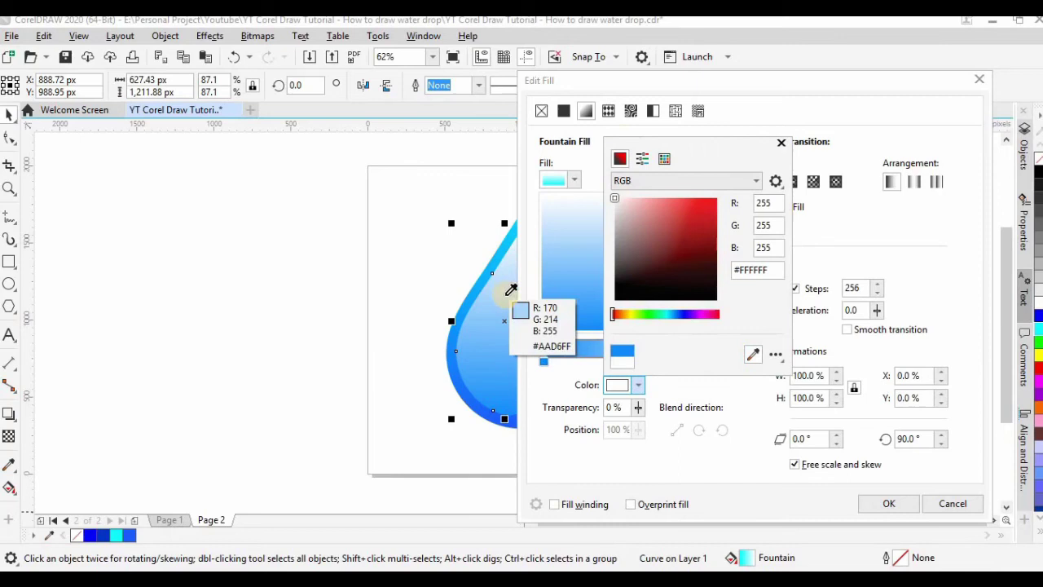
click(508, 229)
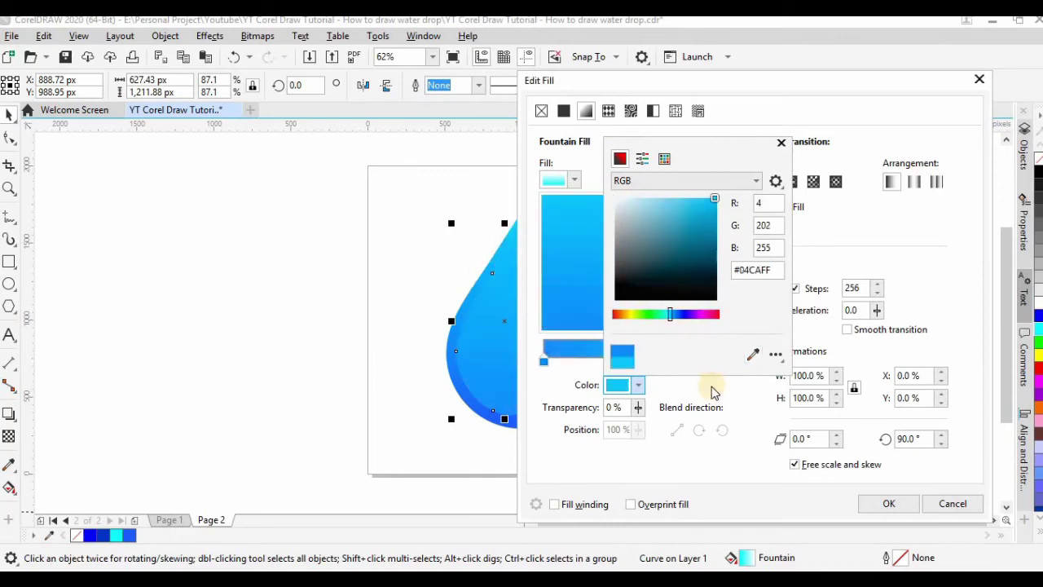
drag(705, 204, 668, 197)
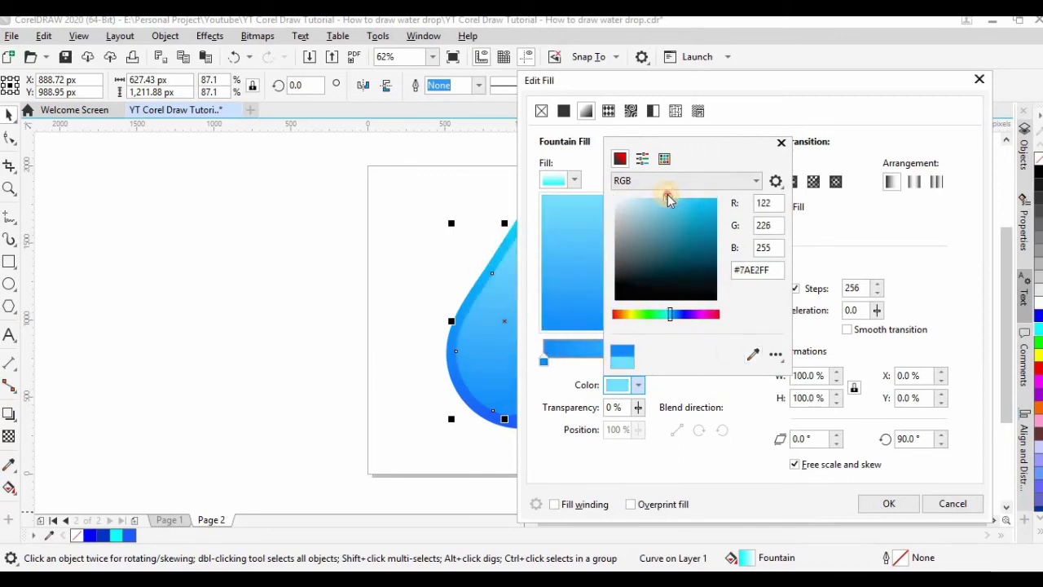
click(888, 502)
click(888, 503)
click(632, 397)
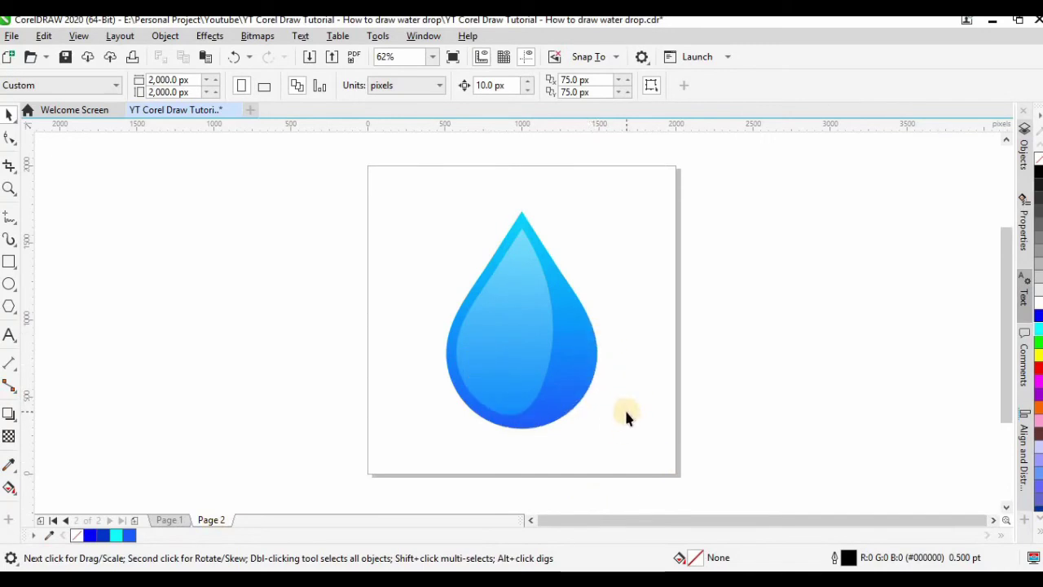
Step: Duplicate the outer drop and place the copy beside the original, over the page's right edge
right_click(570, 371)
click(643, 205)
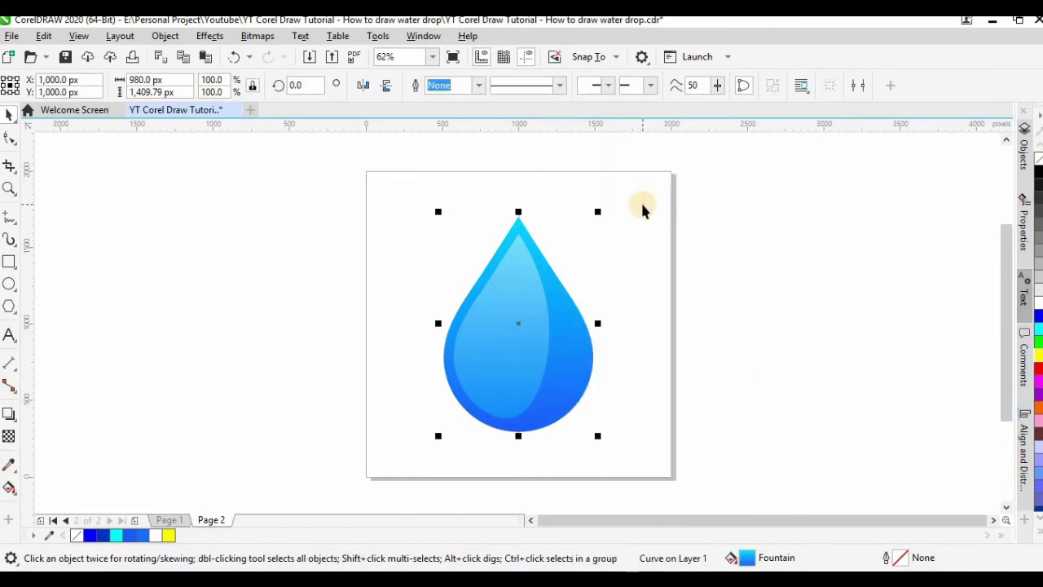
right_click(722, 273)
click(778, 395)
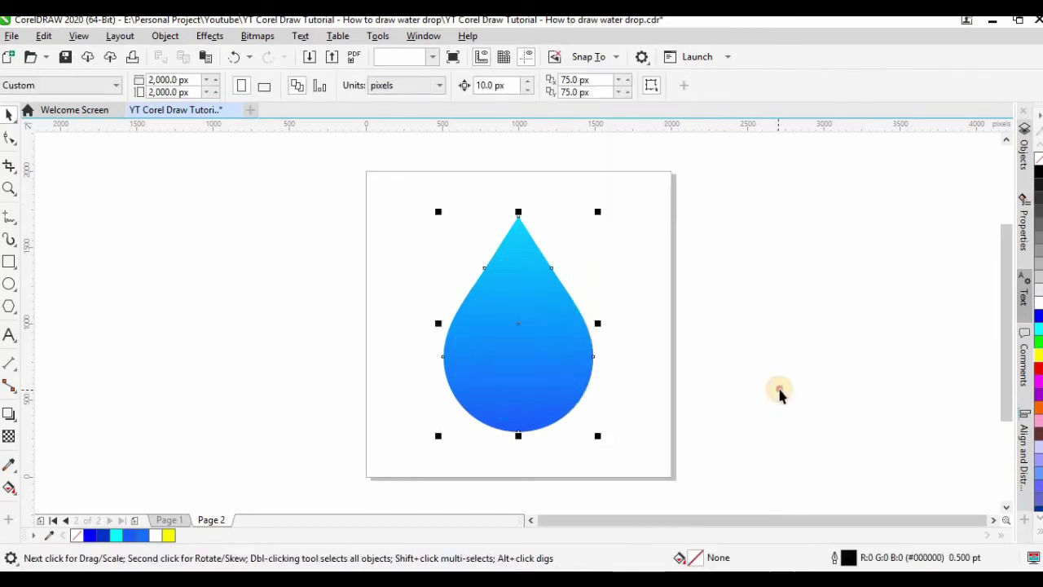
drag(533, 354, 729, 380)
Step: Make a second copy of the outer drop and place it over the first copy, offset slightly up and to the left
right_click(730, 381)
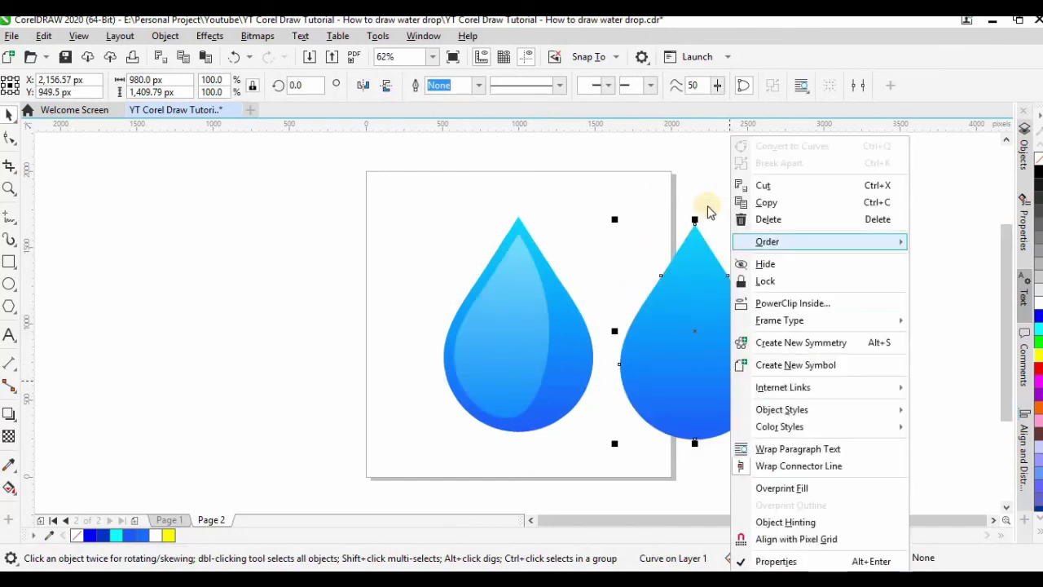
click(783, 203)
right_click(590, 194)
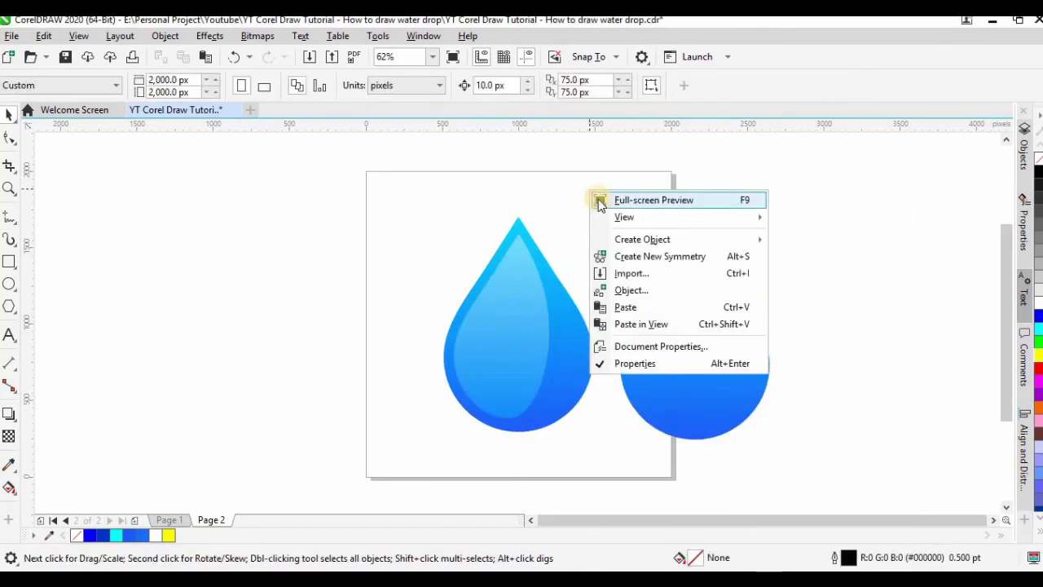
click(637, 304)
drag(566, 349, 733, 346)
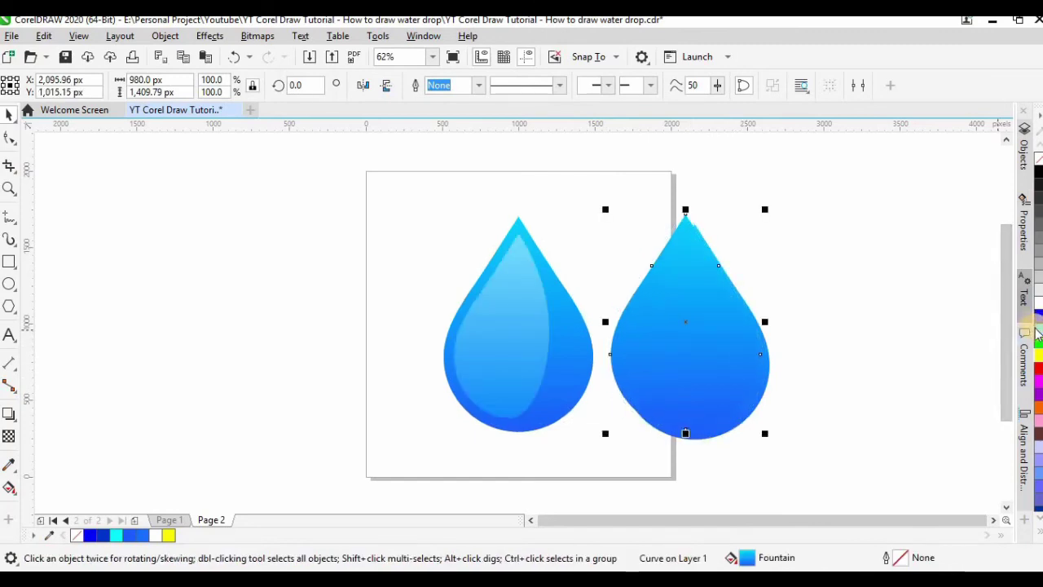
Step: Fill the front drop copy with cyan and enlarge it to about 1,088 by 1,565 px, leaving a thin crescent of the back copy exposed
click(1039, 330)
shift+click(768, 379)
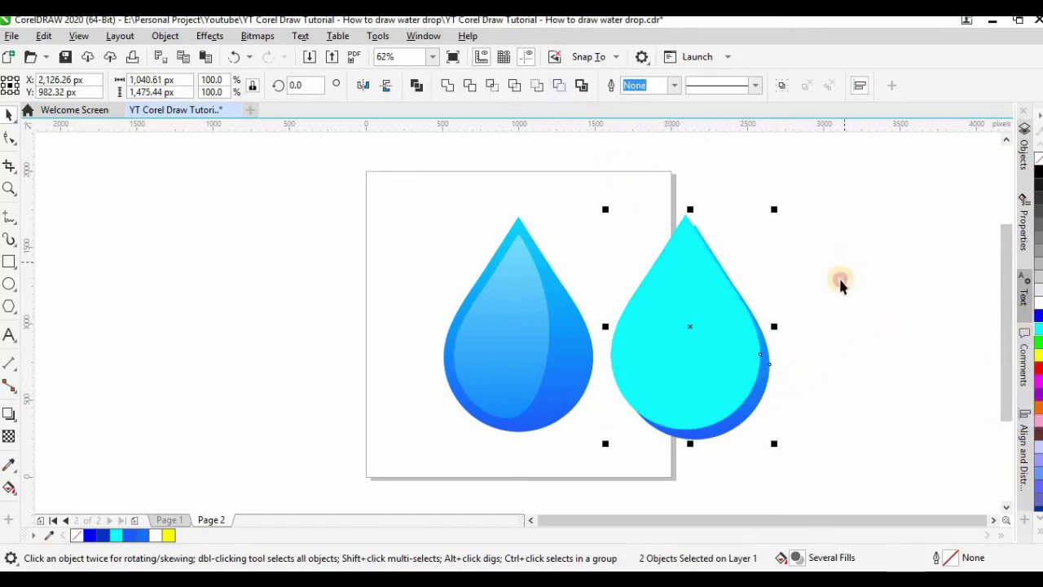
scroll(766, 427, up, 2)
drag(453, 431, 431, 456)
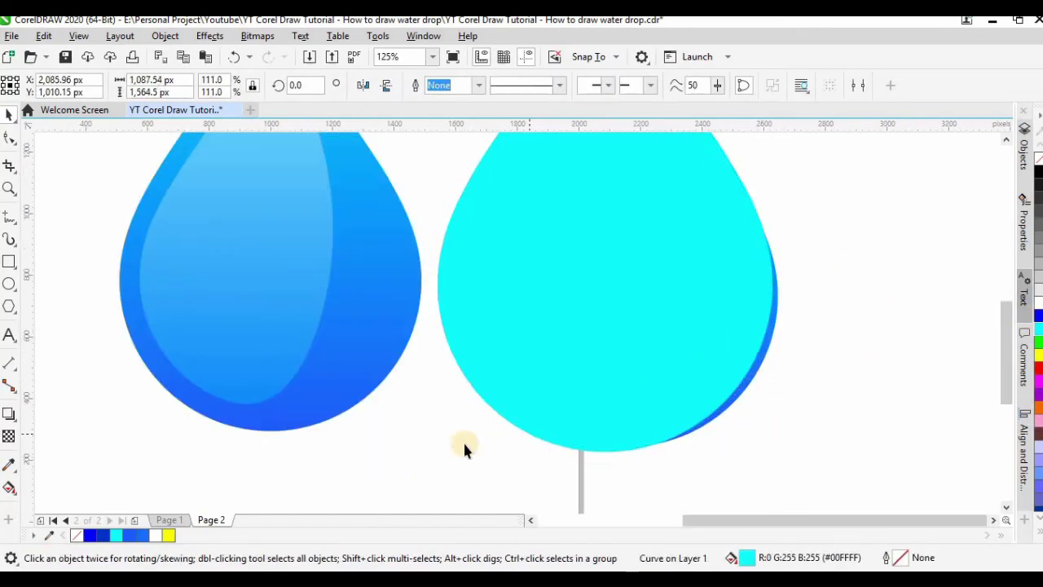
Step: Cut the cyan copy out of the blue one with Back Minus Front and place the crescent, filled white, along the drop's lower-right edge
shift+click(775, 334)
click(563, 87)
drag(762, 350, 402, 318)
scroll(479, 338, down, 1)
scroll(279, 306, up, 1)
Step: Duplicate the inner highlight shape twice beside the drop, offsetting the second copy slightly down and to the right of the first
drag(390, 359, 723, 395)
right_click(733, 378)
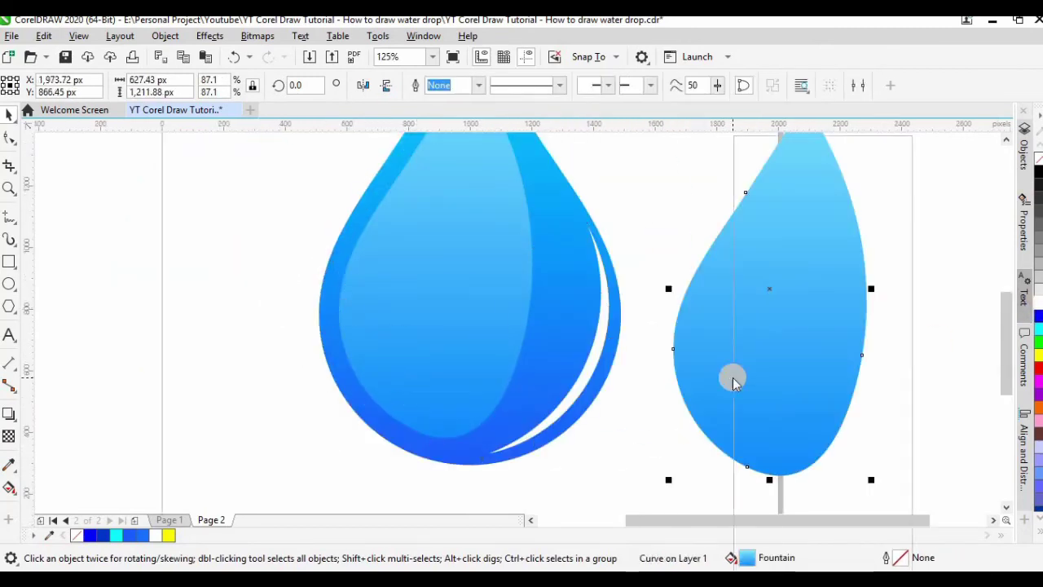
click(655, 198)
drag(769, 275, 800, 285)
Step: Fill the front highlight copy with yellow, then enlarge and shift it so a crescent of the blue copy shows at its lower left
click(1039, 354)
drag(903, 490, 918, 474)
drag(792, 345, 782, 303)
drag(908, 431, 910, 434)
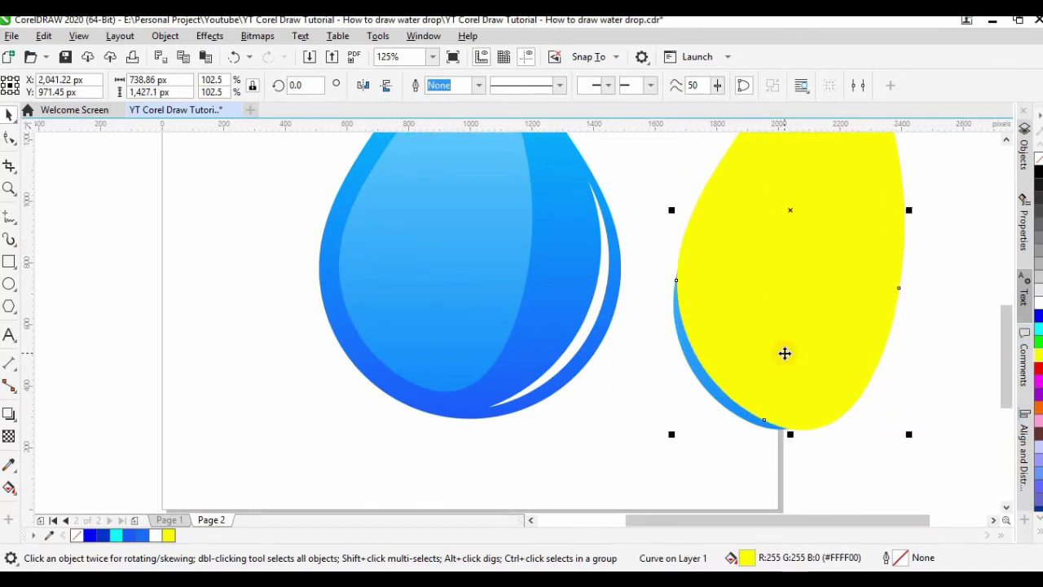
drag(764, 361, 767, 348)
drag(912, 421, 918, 433)
Step: Cut the yellow shape out of the blue copy with Back Minus Front, then place the crescent on the highlight's lower left and fill it white
shift+click(702, 368)
click(564, 86)
drag(705, 366, 391, 302)
click(1039, 302)
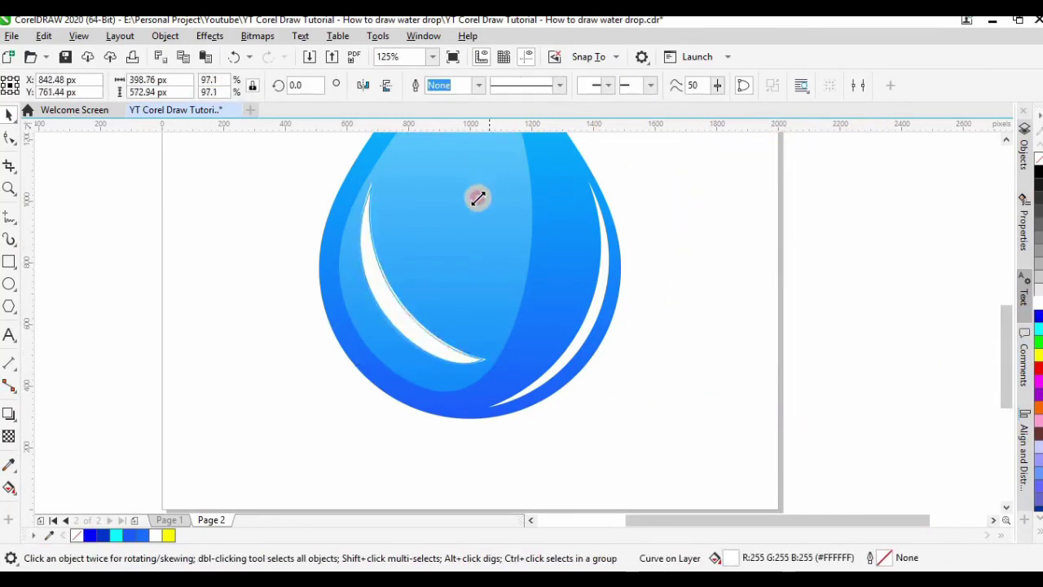
Step: Scale down the white crescent on the inner highlight and position it within the highlight's lower-left curve
drag(482, 186, 444, 242)
scroll(364, 309, up, 1)
drag(528, 421, 533, 434)
drag(353, 301, 347, 282)
drag(529, 174, 487, 229)
drag(380, 350, 407, 346)
click(249, 359)
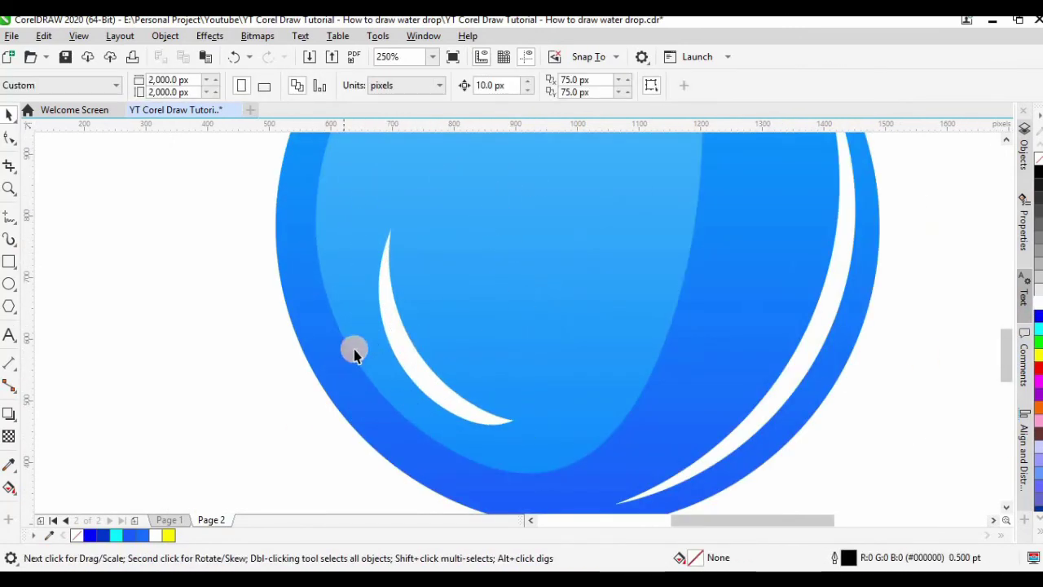
scroll(452, 391, down, 2)
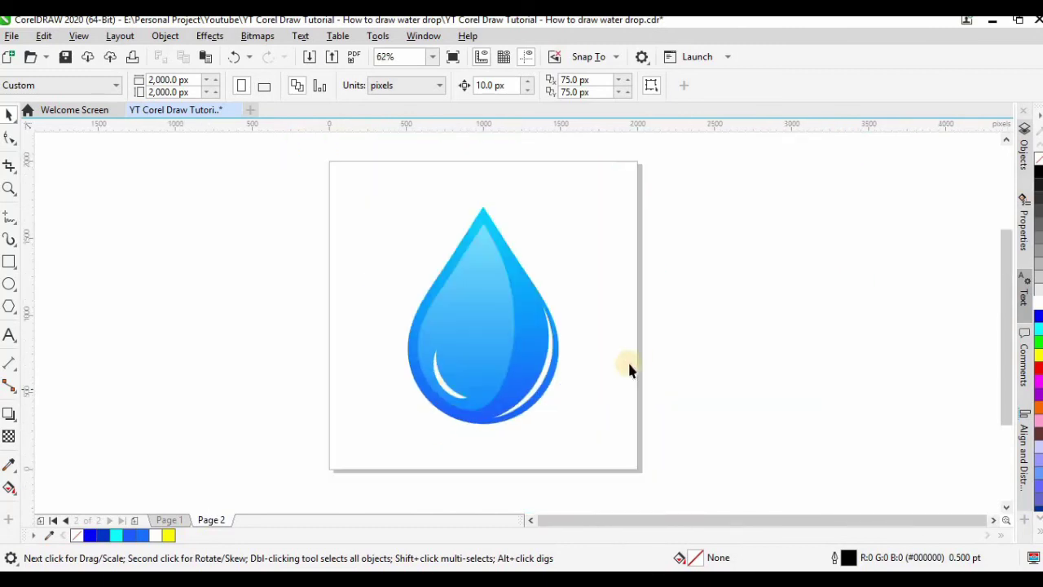